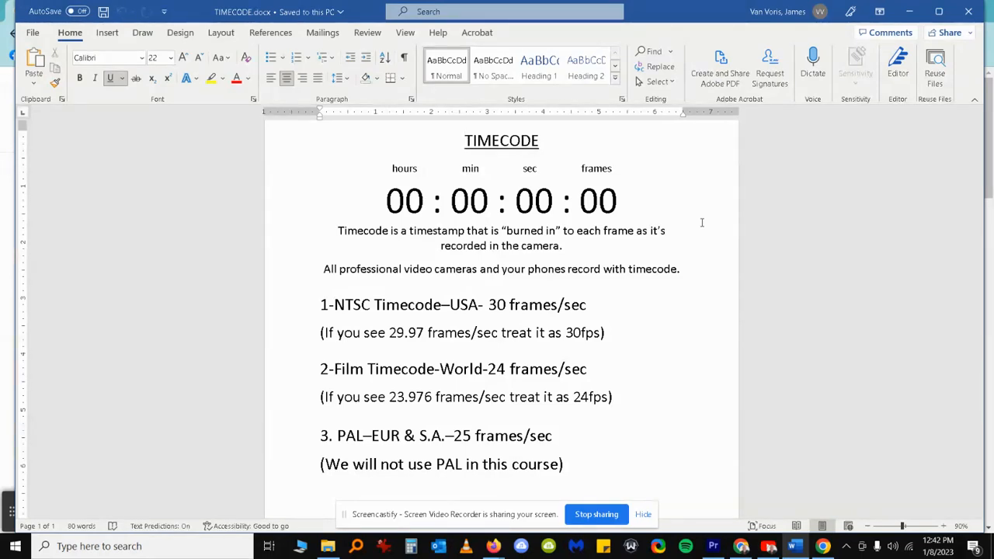
Read through the timecode notes on the hours:min:sec:frames format and the NTSC, film and PAL frame rates.
{"action": "scroll", "coordinate": [701, 223], "scroll_direction": "up", "scroll_amount": 1}
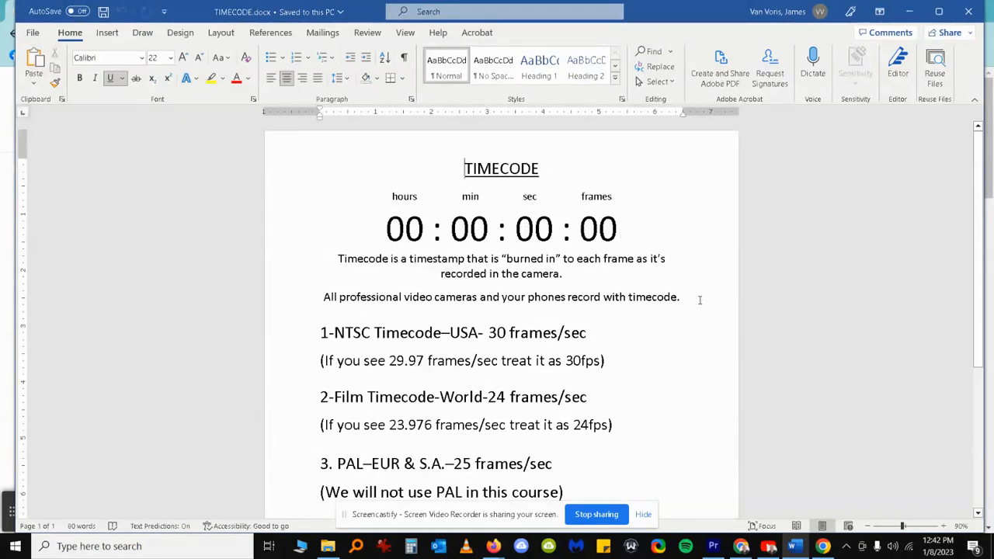
{"action": "scroll", "coordinate": [699, 300], "scroll_direction": "down", "scroll_amount": 1}
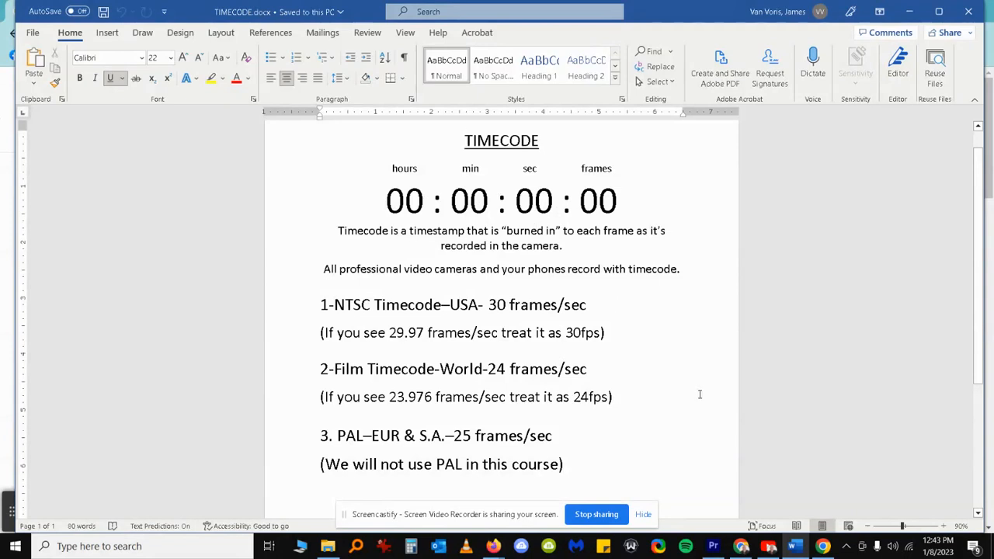
{"action": "scroll", "coordinate": [700, 394], "scroll_direction": "down", "scroll_amount": 1}
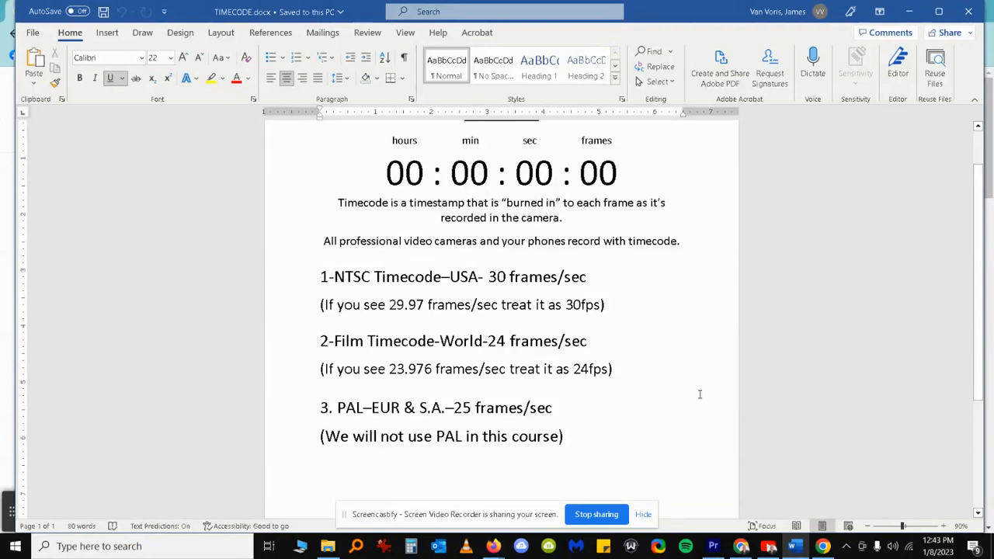
{"action": "scroll", "coordinate": [700, 394], "scroll_direction": "up", "scroll_amount": 1}
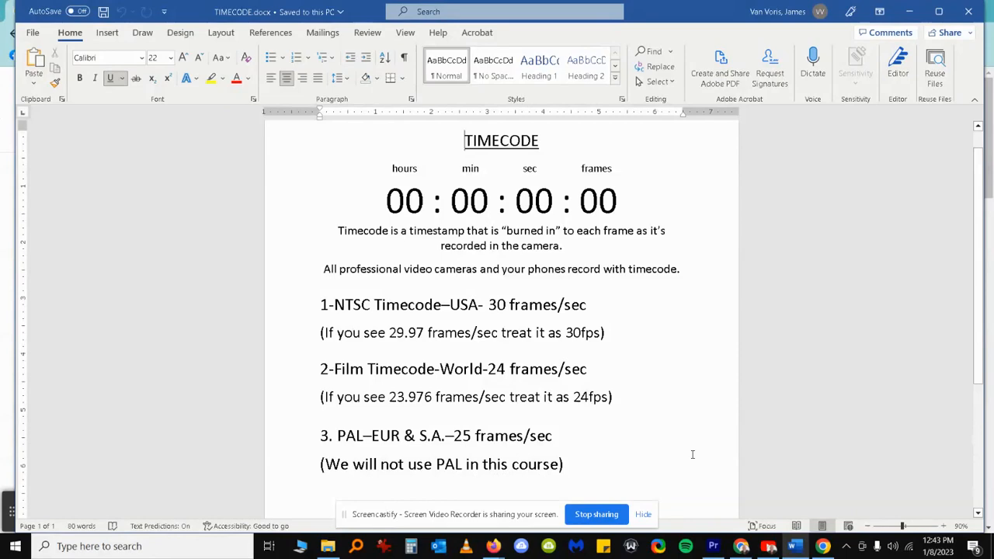
Switch to Premiere Pro and look through the list of available panels for the Timecode display.
{"action": "key", "text": "alt+Tab"}
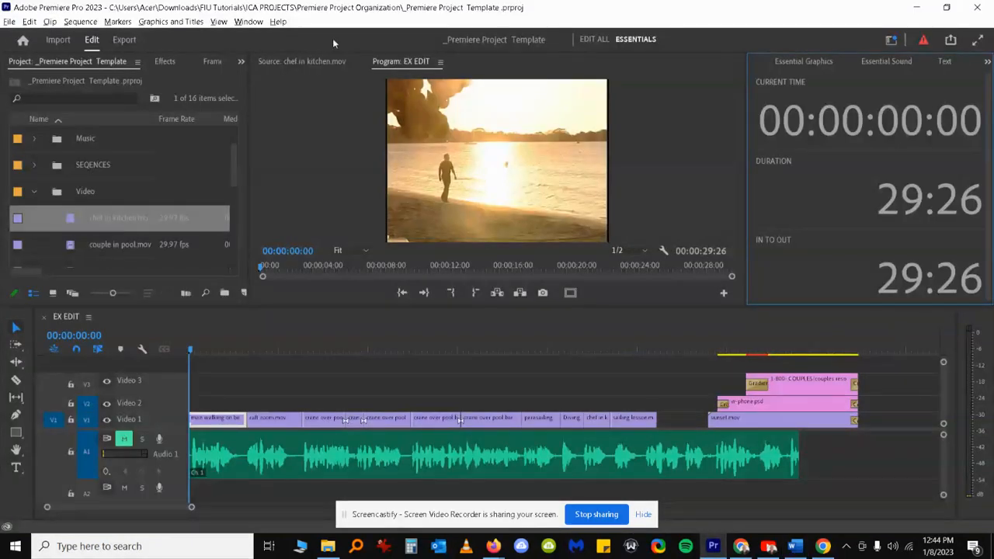
{"action": "left_click", "coordinate": [250, 22]}
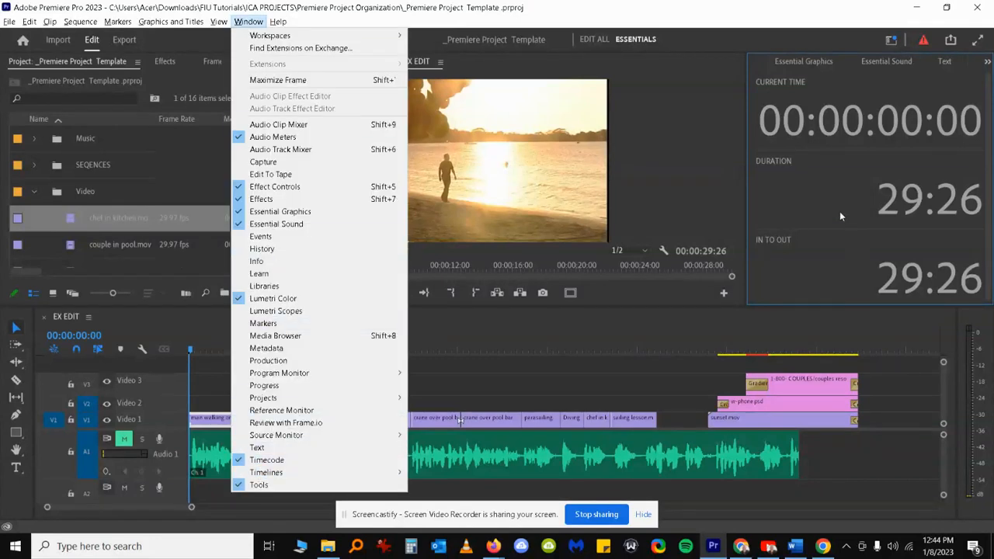
{"action": "left_click", "coordinate": [636, 328]}
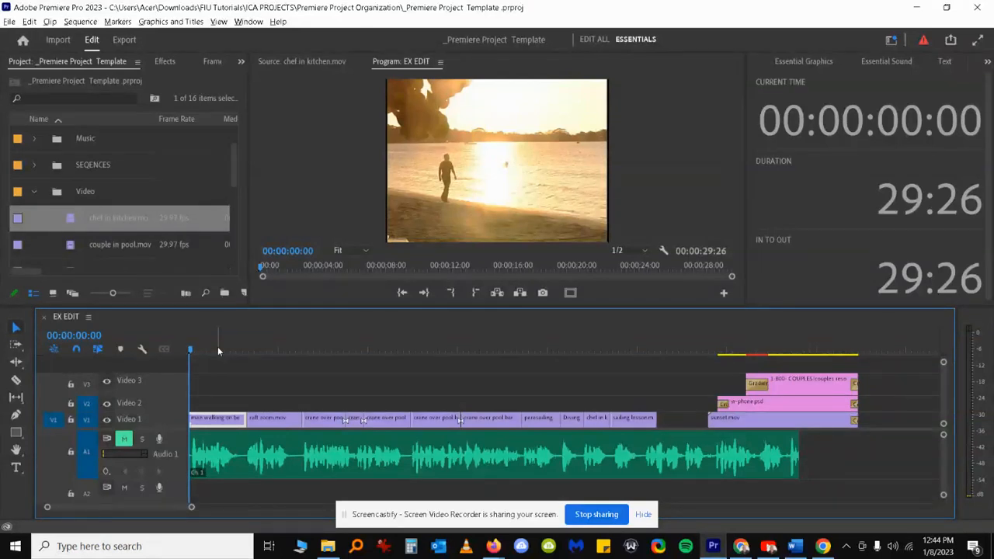
Advance the EX EDIT sequence frame by frame from its start to 00:00:00:08 to watch the timecode count.
{"action": "key", "text": "Right"}
{"action": "key", "text": "Right"}
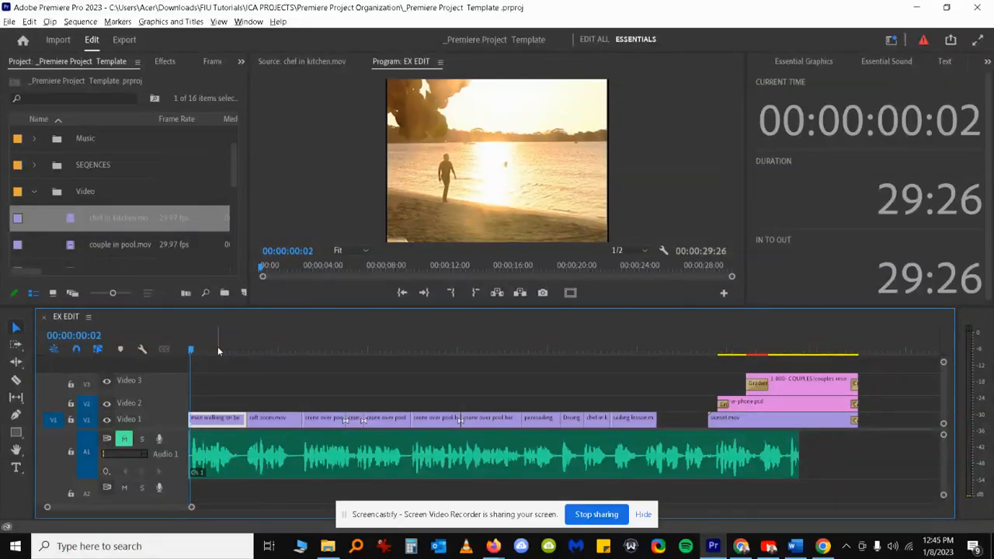
{"action": "key", "text": "Right"}
{"action": "key", "text": "Right"}
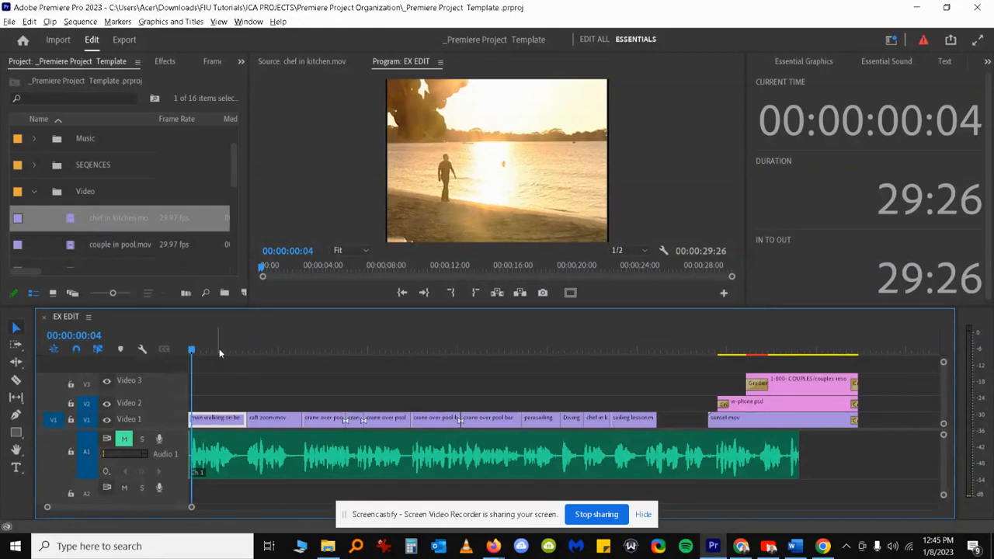
{"action": "key", "text": "Right"}
{"action": "key", "text": "Right"}
{"action": "key", "text": "Right"}
{"action": "key", "text": "Right"}
{"action": "key", "text": "Right"}
{"action": "key", "text": "Right"}
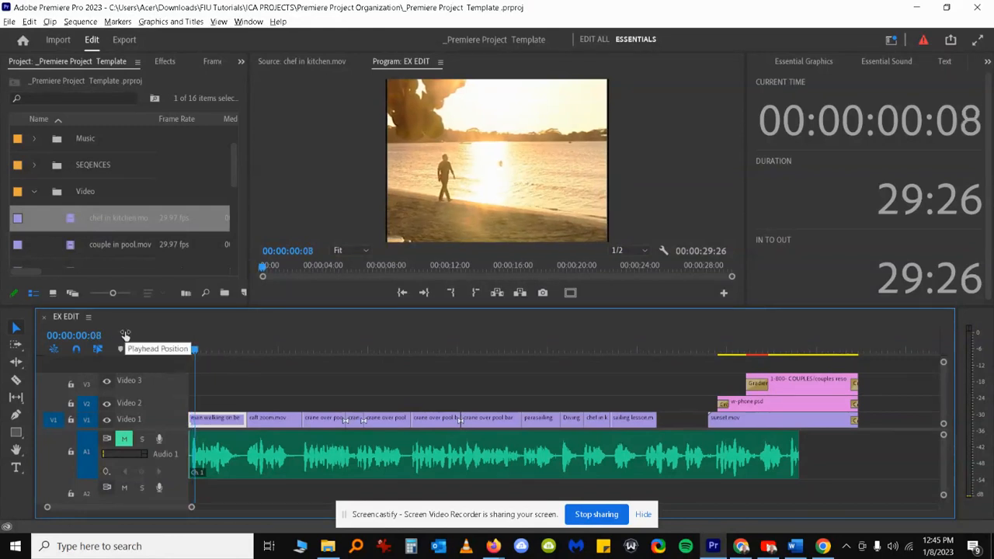
Scrub the EX EDIT sequence to 00:00:03:23, play it past 00:00:10:00 and shuttle back to 00:00:09:22.
{"action": "left_click_drag", "start_coordinate": [194, 349], "coordinate": [274, 353]}
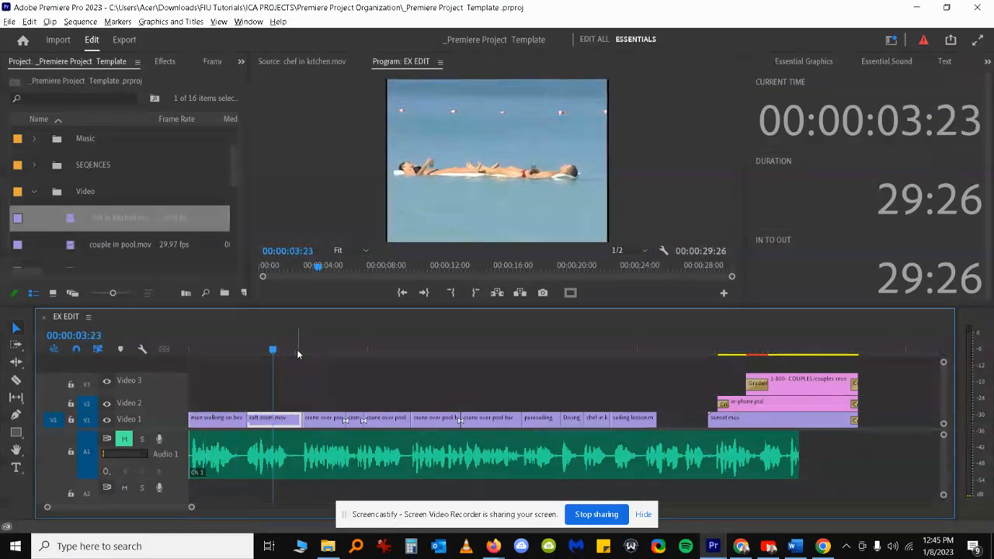
{"action": "key", "text": "Right"}
{"action": "key", "text": "space"}
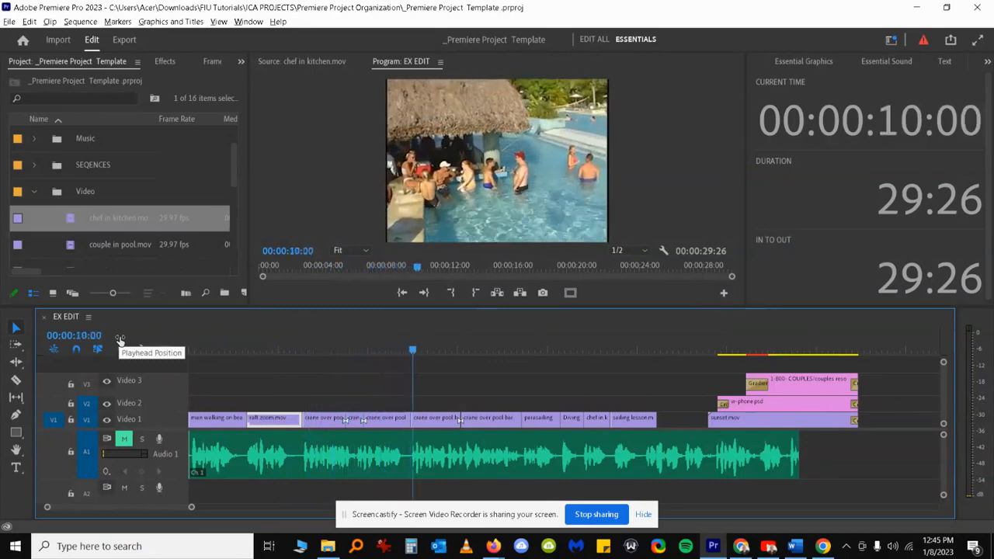
{"action": "key", "text": "space"}
{"action": "key", "text": "d"}
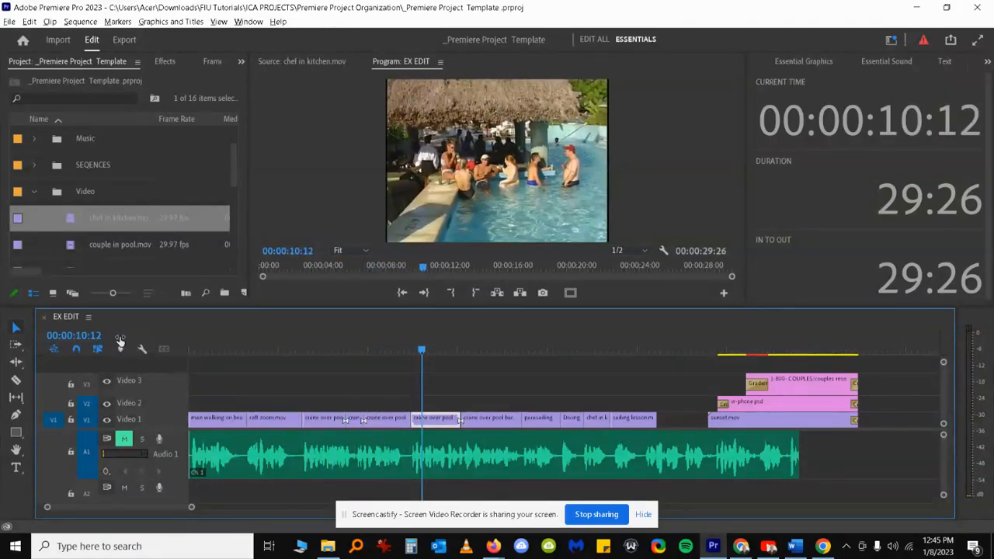
{"action": "key", "text": "j"}
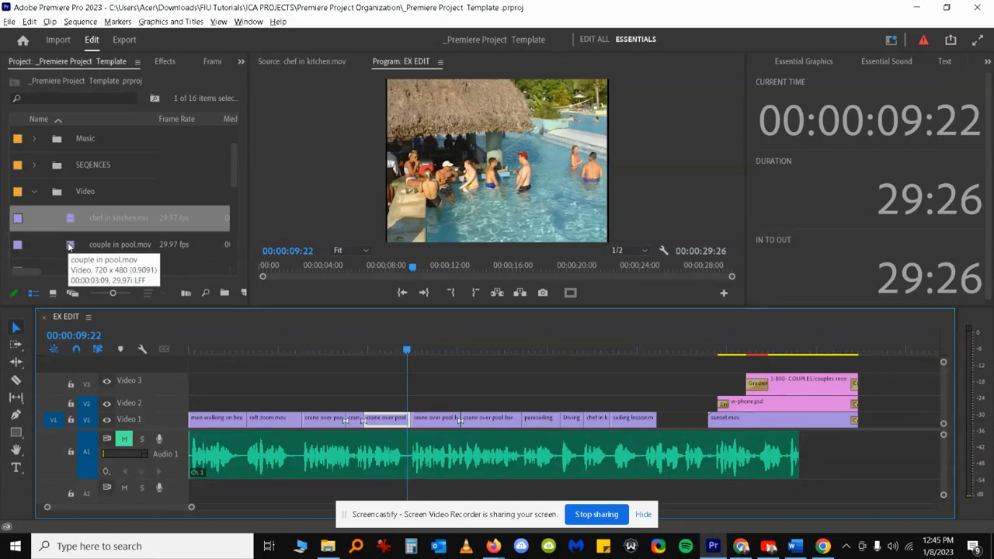
Load couple in pool.mov as the source clip and clear its In and Out points.
{"action": "double_click", "coordinate": [69, 245]}
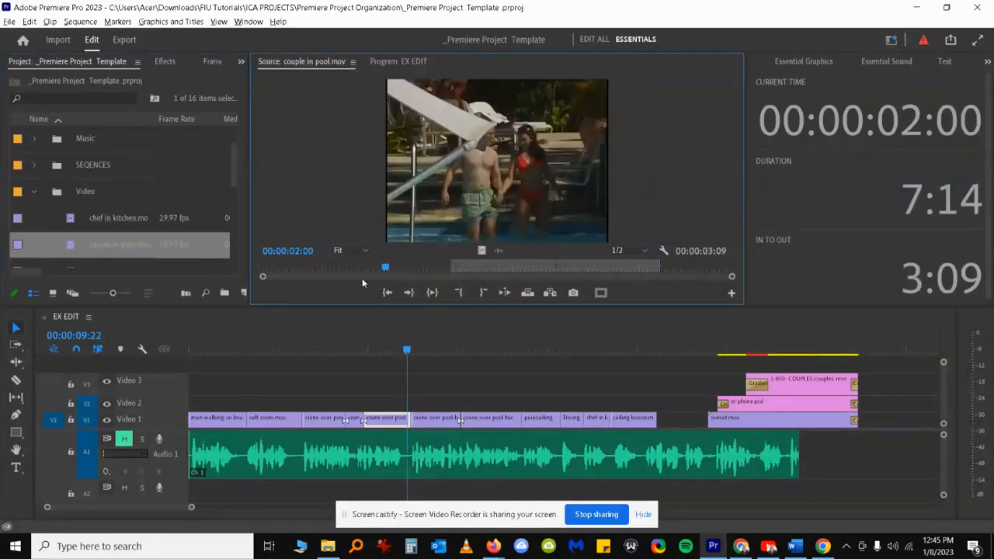
{"action": "right_click", "coordinate": [566, 264]}
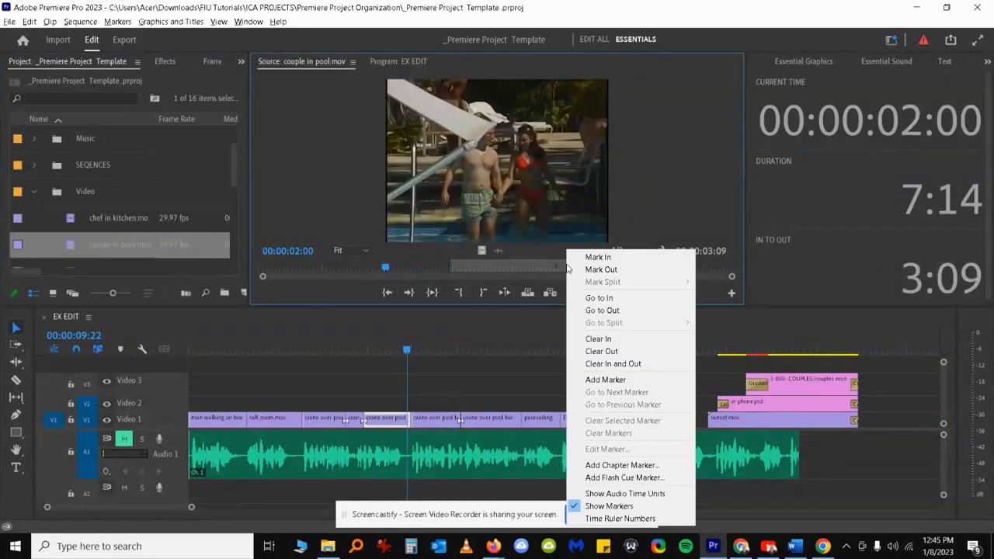
{"action": "left_click", "coordinate": [584, 364]}
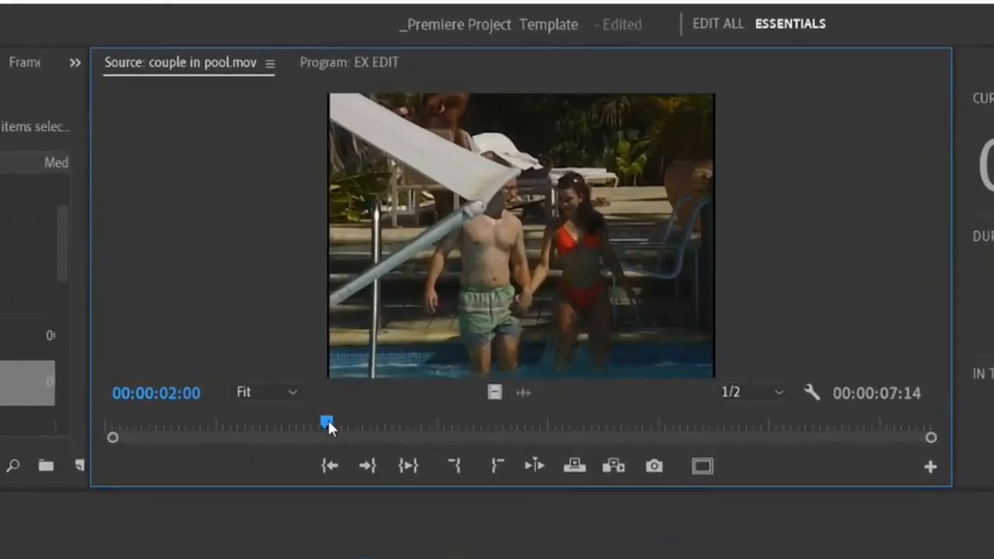
Return the source clip's playhead to 00:00:00:00, advance five frames and go back one frame.
{"action": "left_click", "coordinate": [380, 268]}
{"action": "left_click_drag", "start_coordinate": [318, 426], "coordinate": [78, 427]}
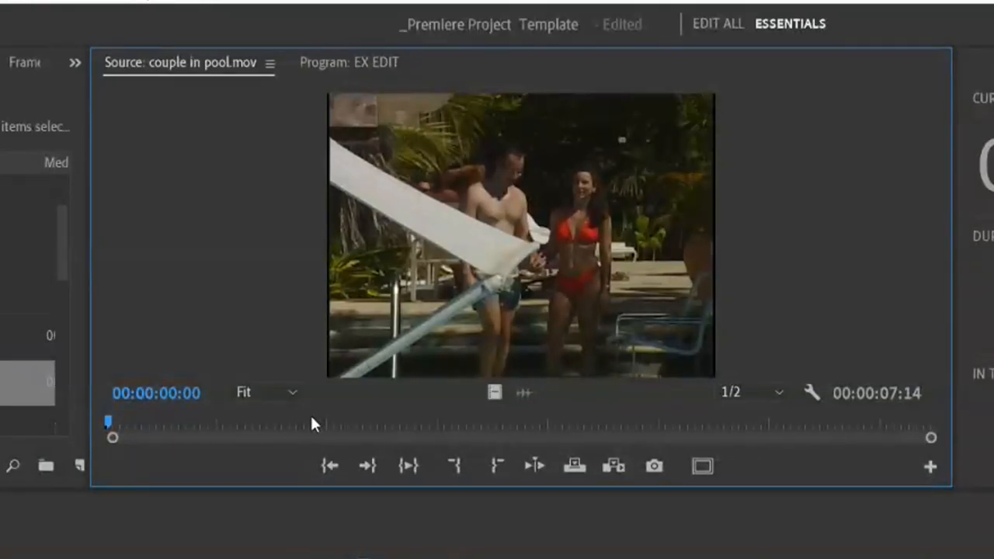
{"action": "key", "text": "Right"}
{"action": "key", "text": "Right"}
{"action": "key", "text": "Right"}
{"action": "key", "text": "Right"}
{"action": "key", "text": "Right"}
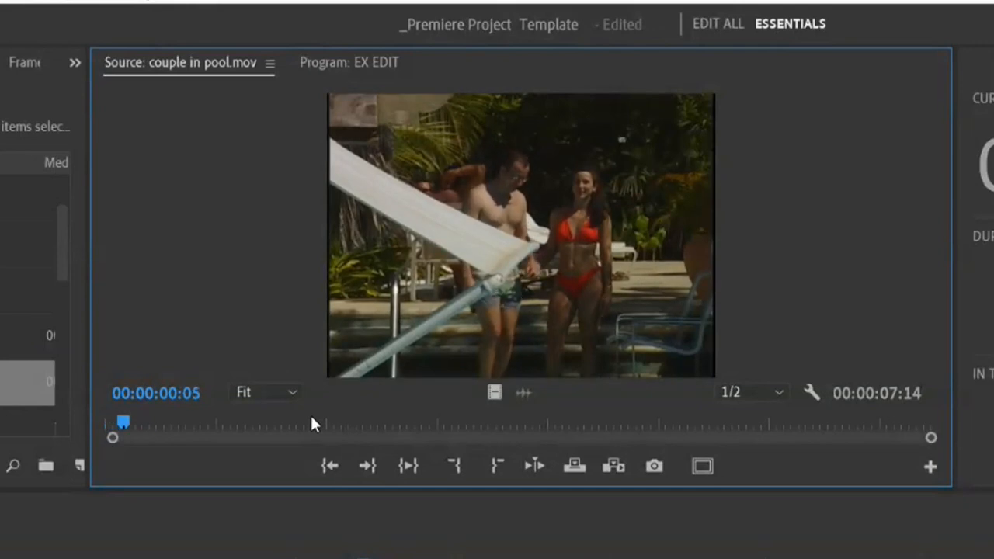
{"action": "key", "text": "Left"}
Mark the source clip's In point at 00:00:03:00 and its Out point at 00:00:05:00.
{"action": "left_click_drag", "start_coordinate": [116, 425], "coordinate": [429, 438]}
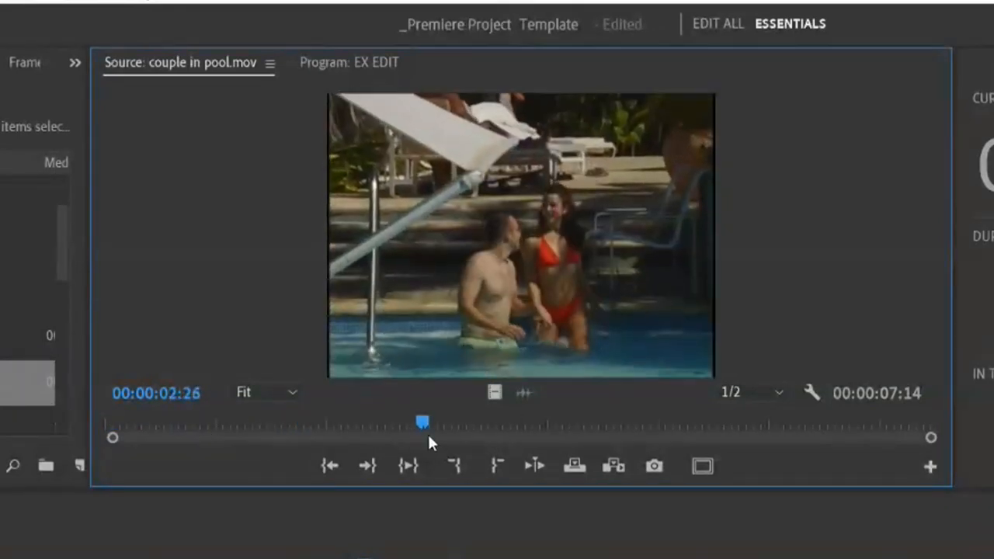
{"action": "key", "text": "Right"}
{"action": "key", "text": "Right"}
{"action": "key", "text": "Right"}
{"action": "key", "text": "Right"}
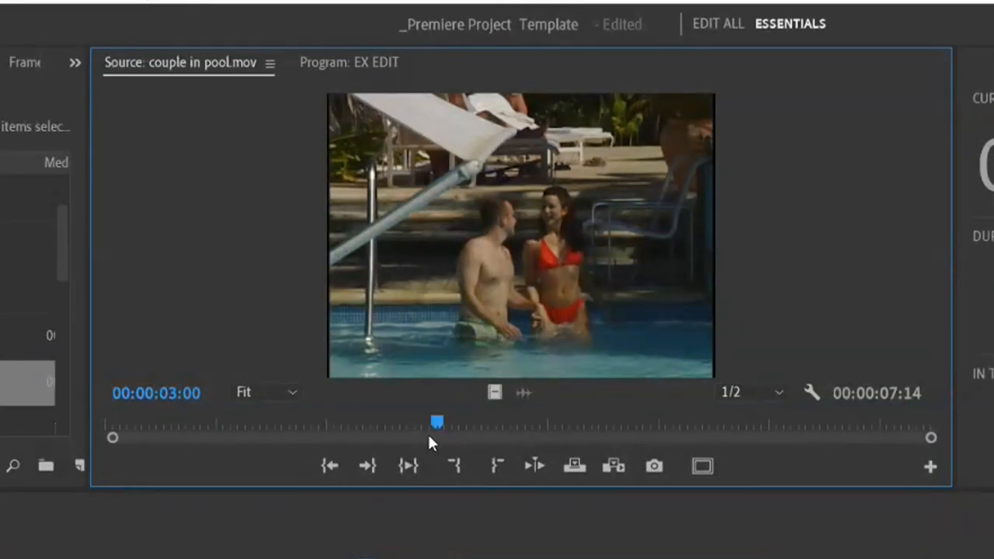
{"action": "key", "text": "i"}
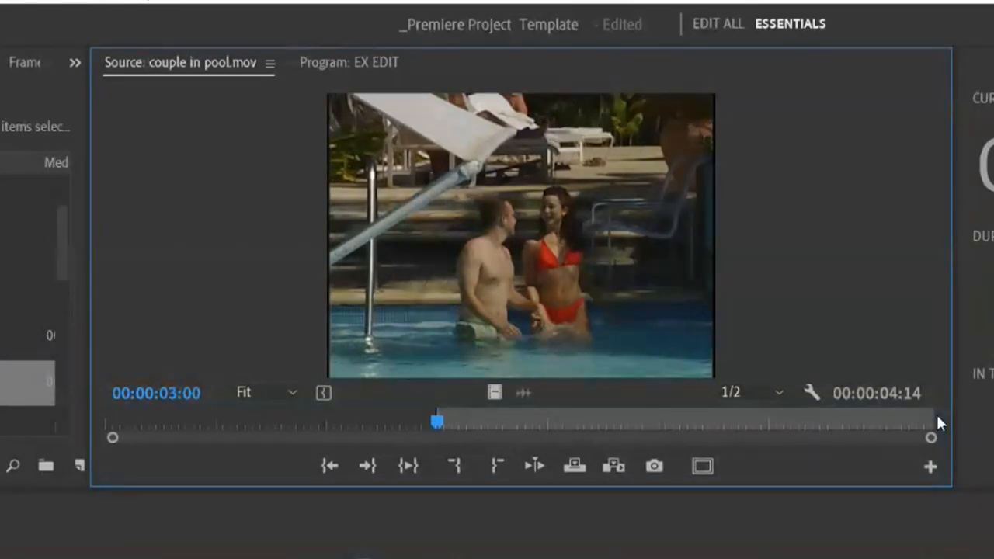
{"action": "left_click_drag", "start_coordinate": [863, 416], "coordinate": [659, 425]}
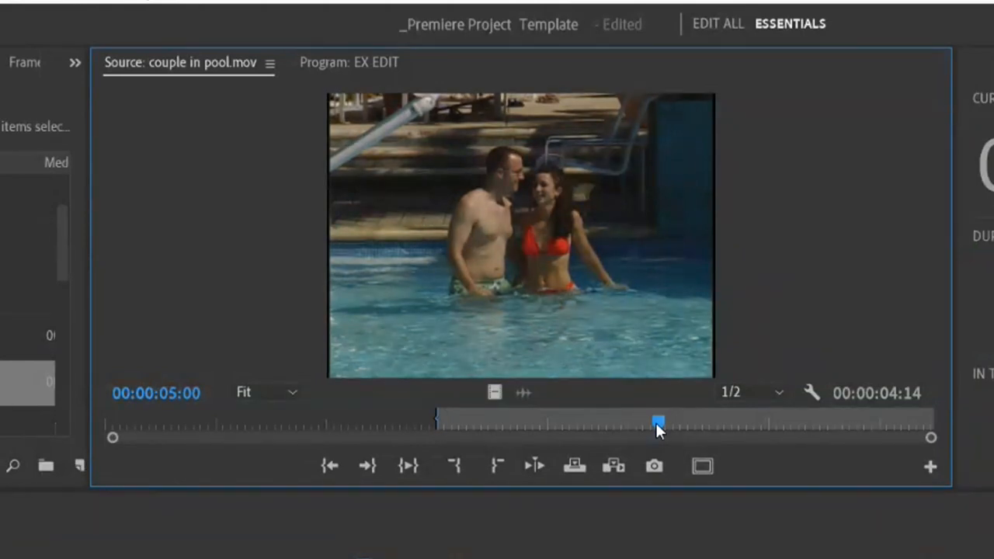
{"action": "key", "text": "o"}
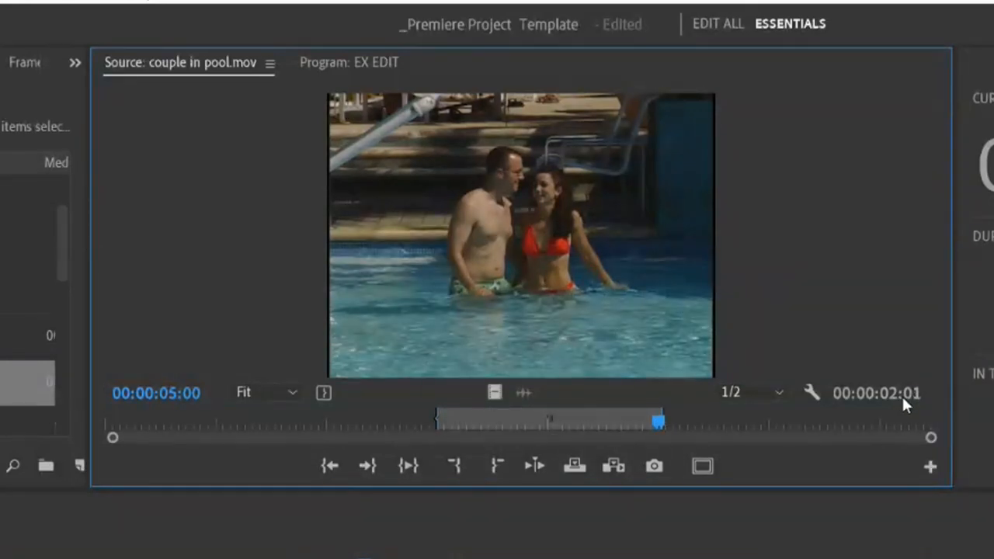
Place the source playhead at 00:00:05:01, offset it by +1.00 and mark the Out point at 00:00:06:01.
{"action": "mouse_move", "coordinate": [655, 425]}
{"action": "left_mouse_down"}
{"action": "mouse_move", "coordinate": [444, 425]}
{"action": "mouse_move", "coordinate": [639, 427]}
{"action": "mouse_move", "coordinate": [478, 428]}
{"action": "mouse_move", "coordinate": [657, 426]}
{"action": "mouse_move", "coordinate": [500, 427]}
{"action": "mouse_move", "coordinate": [671, 412]}
{"action": "mouse_move", "coordinate": [662, 412]}
{"action": "left_mouse_up"}
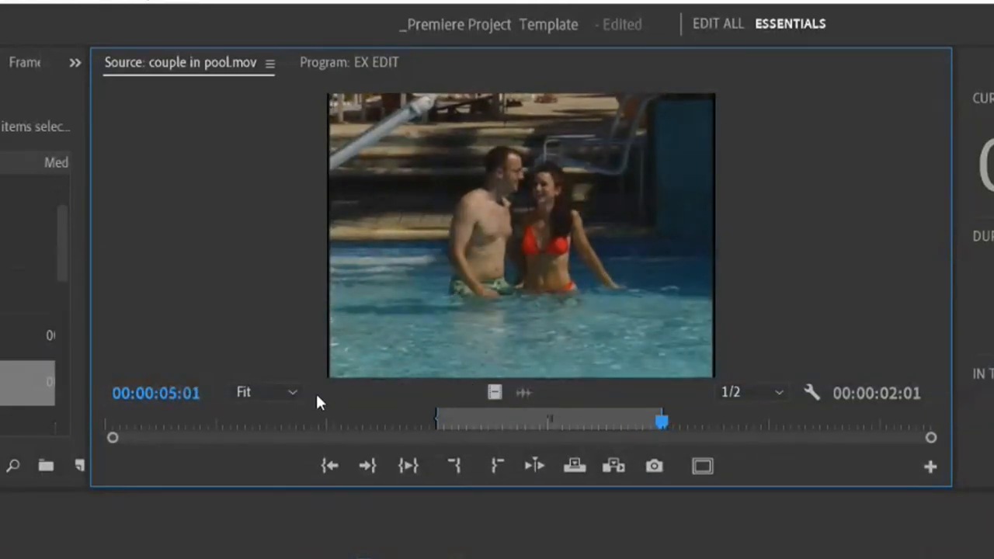
{"action": "left_click", "coordinate": [187, 393]}
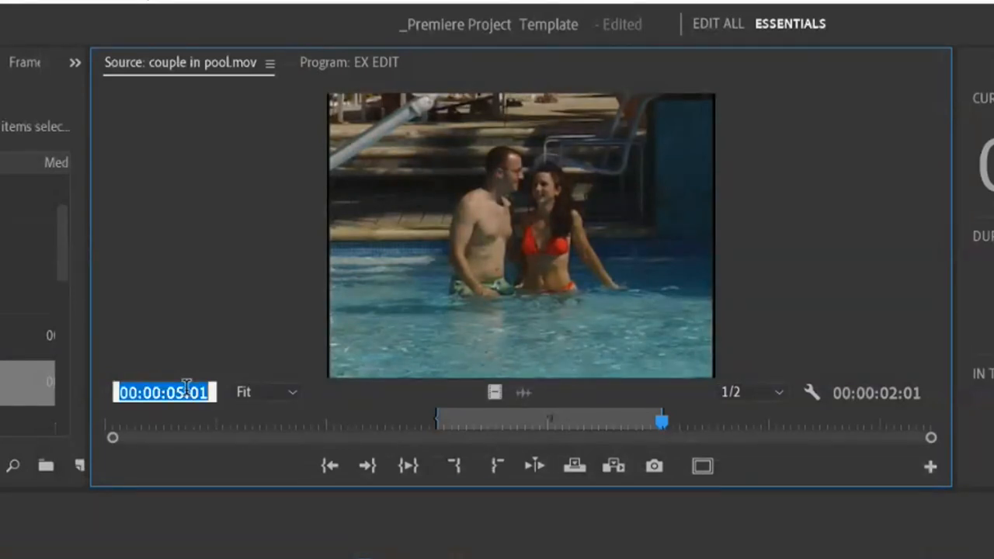
{"action": "type", "text": "+1"}
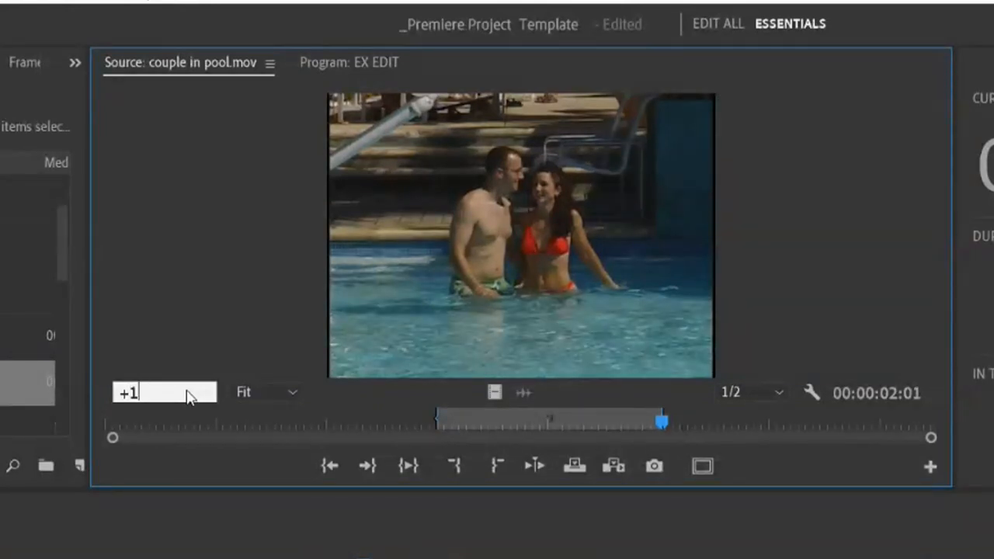
{"action": "type", "text": ".00"}
{"action": "key", "text": "Return"}
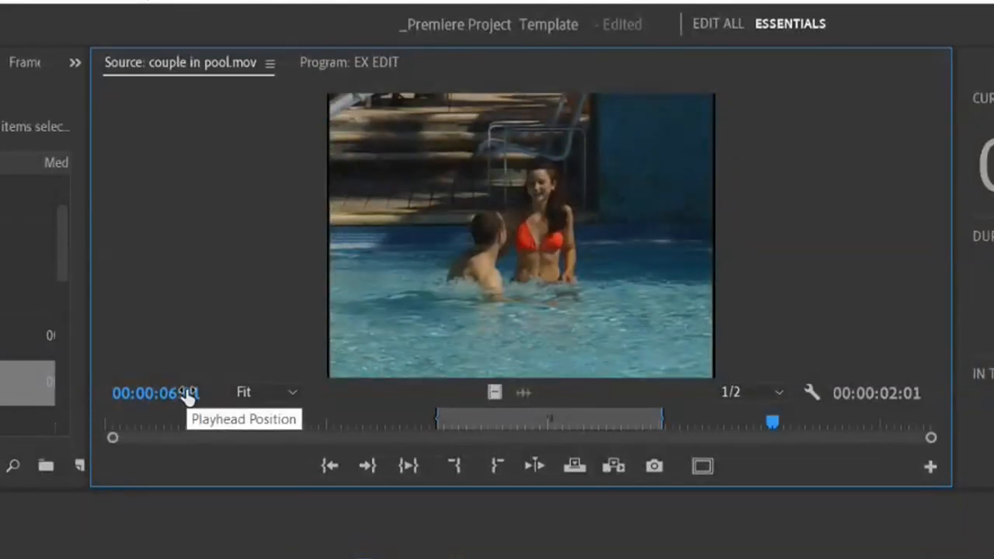
{"action": "key", "text": "o"}
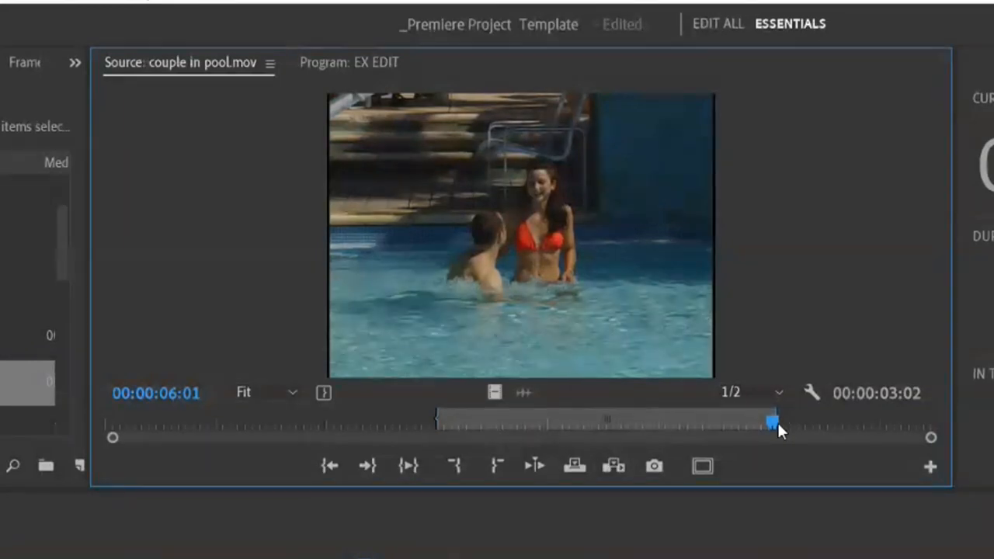
Move the Out point back to 00:00:05:00, offset the playhead by +1. and mark the Out point at 00:00:06:00.
{"action": "left_click_drag", "start_coordinate": [777, 421], "coordinate": [669, 425]}
{"action": "left_click", "coordinate": [174, 393]}
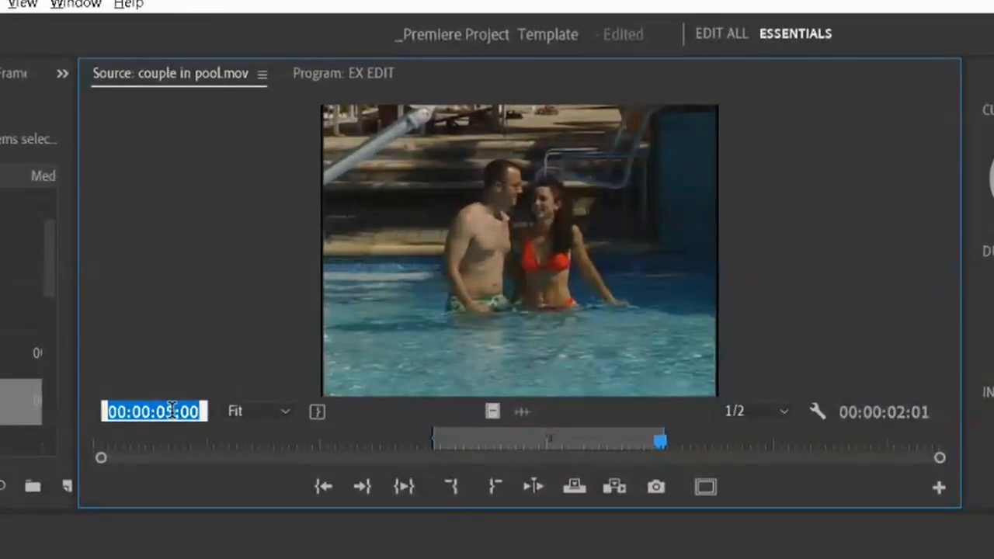
{"action": "type", "text": "+"}
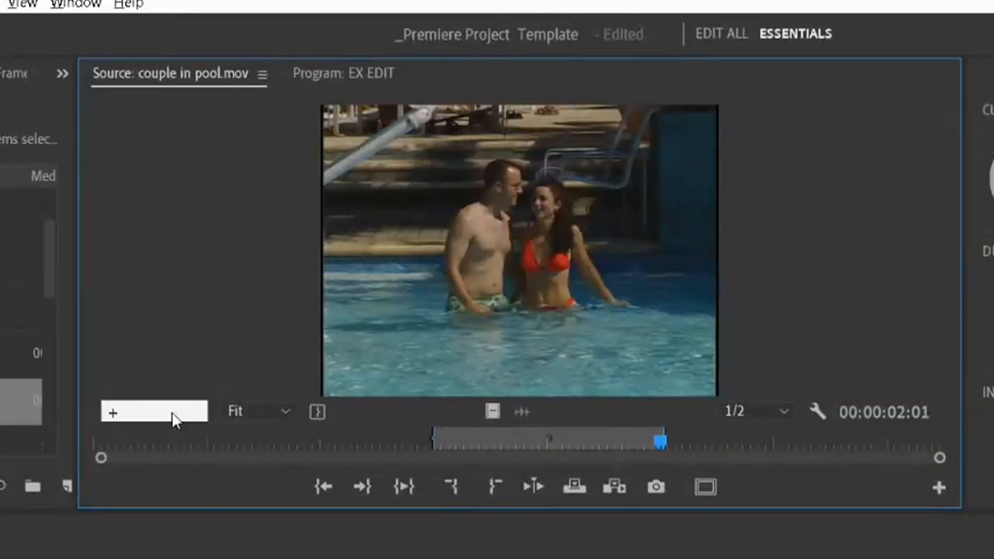
{"action": "type", "text": "1."}
{"action": "key", "text": "Return"}
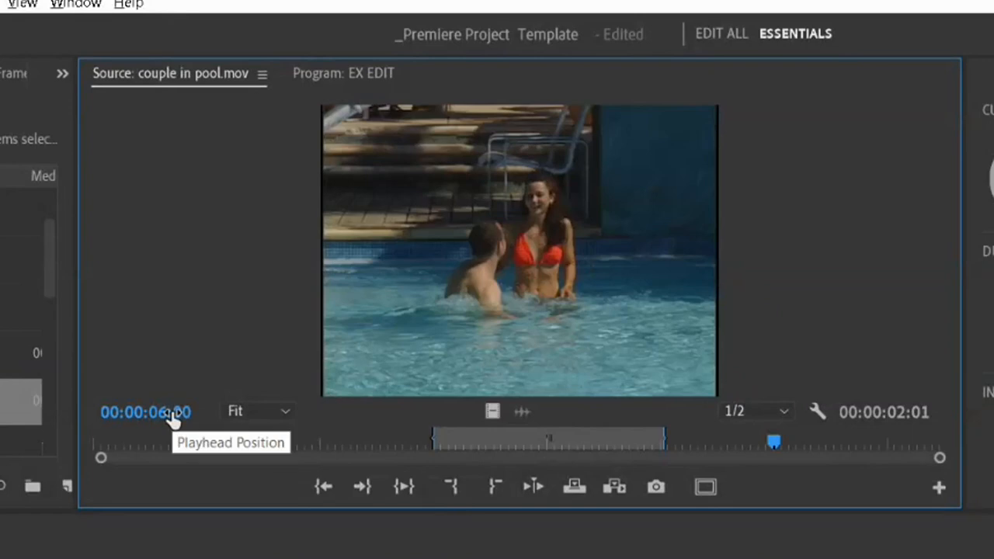
{"action": "key", "text": "o"}
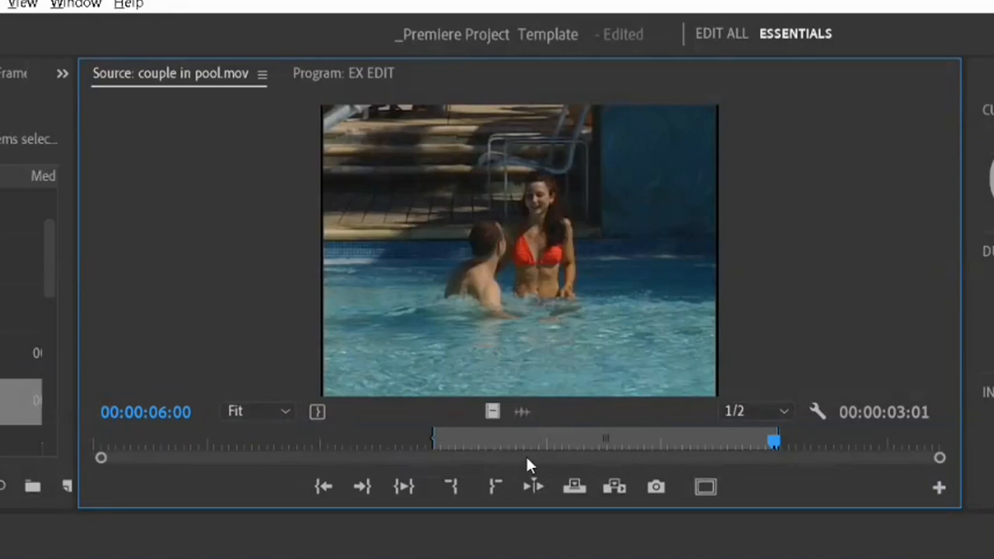
Place the source playhead at 00:00:04:06 and offset it by -3. to move it back three seconds.
{"action": "left_click_drag", "start_coordinate": [774, 444], "coordinate": [571, 445]}
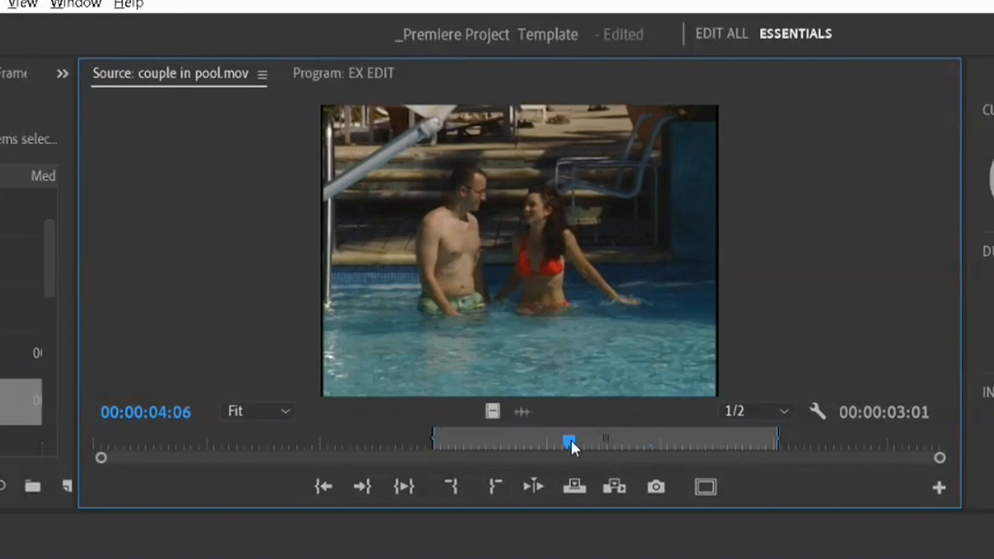
{"action": "left_click", "coordinate": [178, 418]}
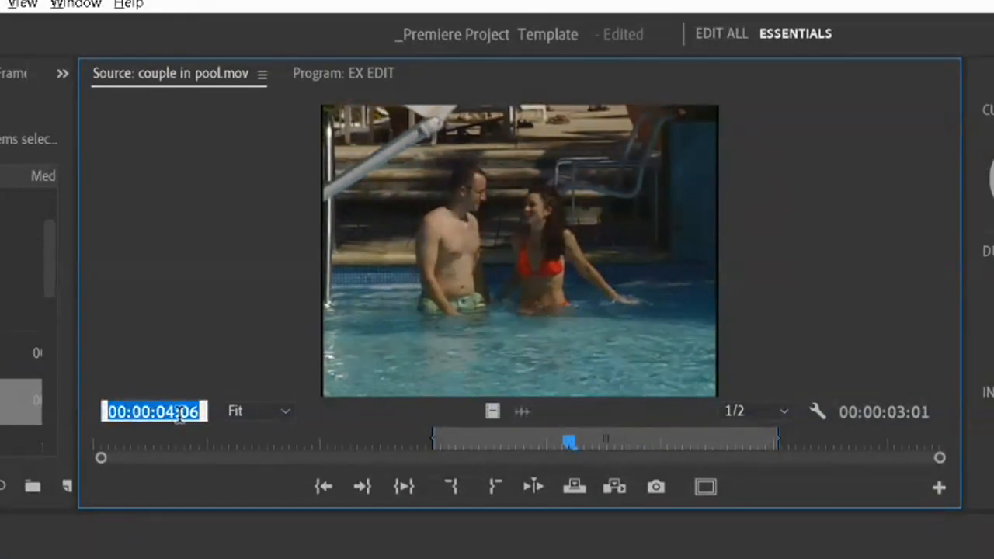
{"action": "type", "text": "-"}
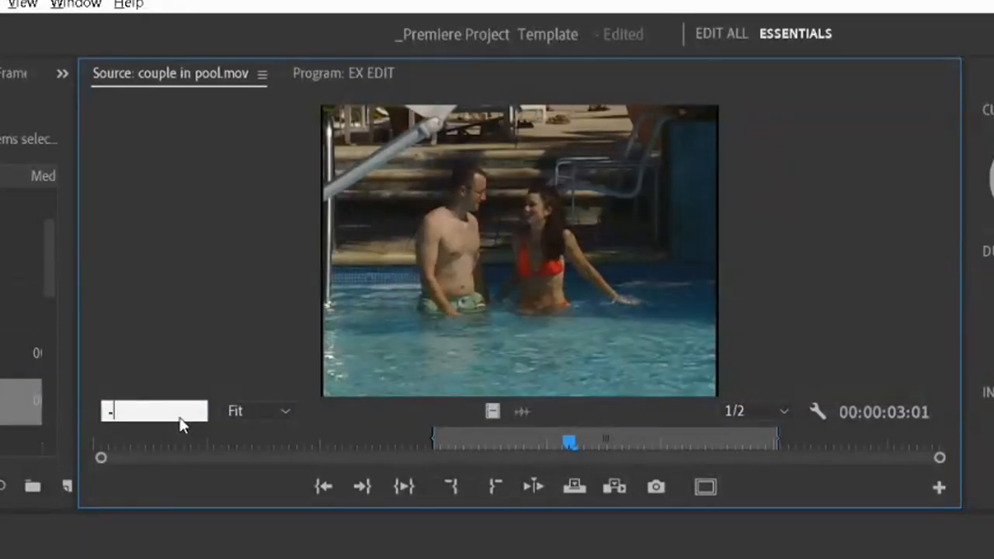
{"action": "type", "text": "3."}
{"action": "key", "text": "Return"}
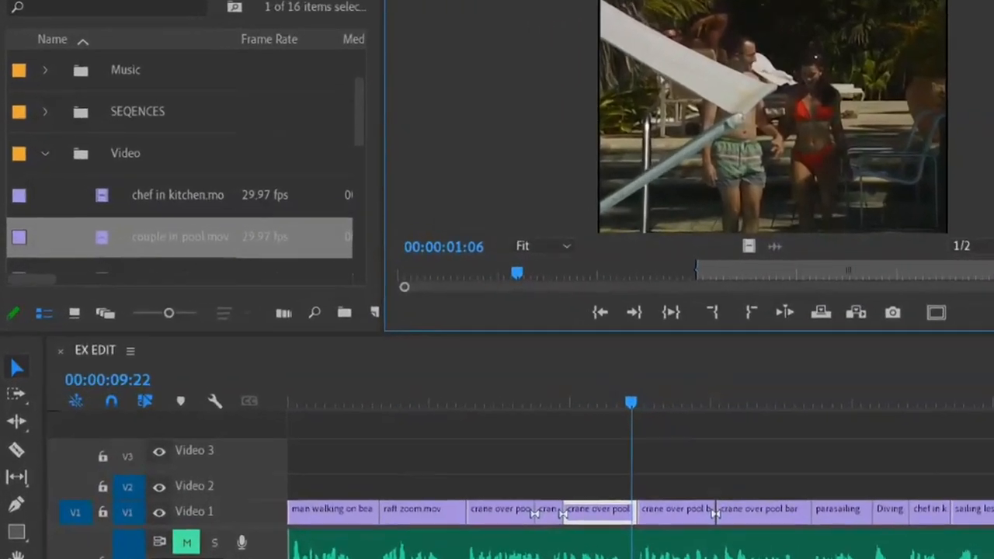
Play the EX EDIT sequence briefly in the Program monitor and move its playhead to the end of the sequence.
{"action": "left_click", "coordinate": [344, 73]}
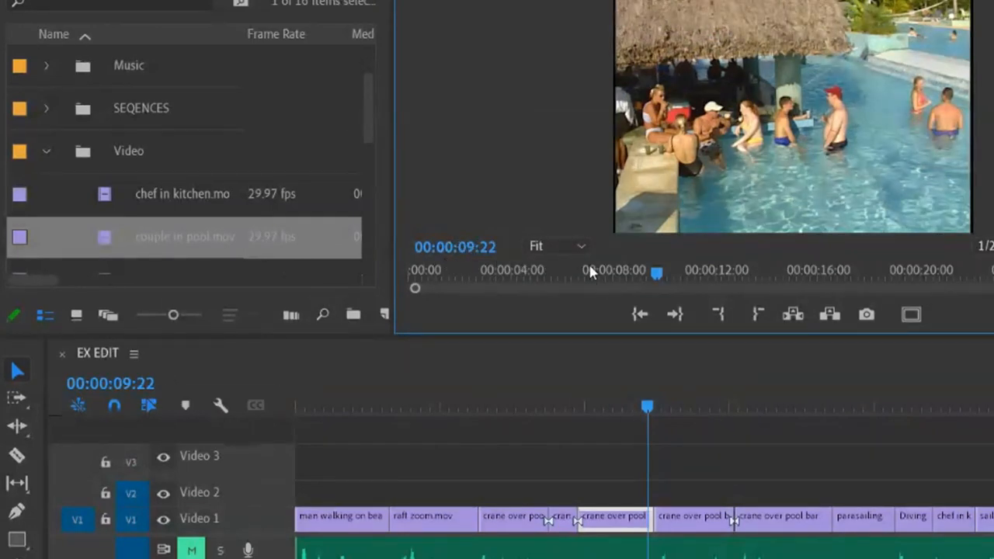
{"action": "key", "text": "space"}
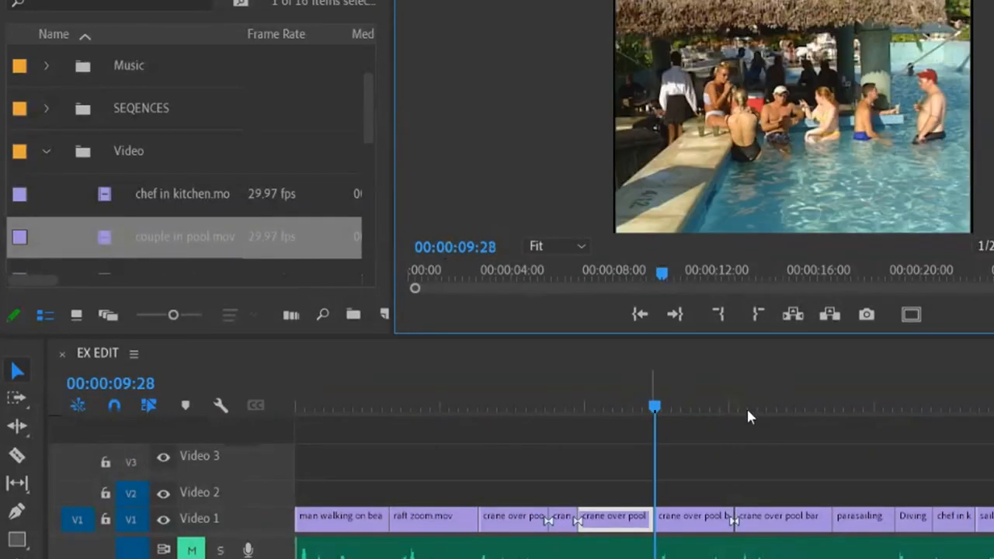
{"action": "left_click", "coordinate": [787, 406]}
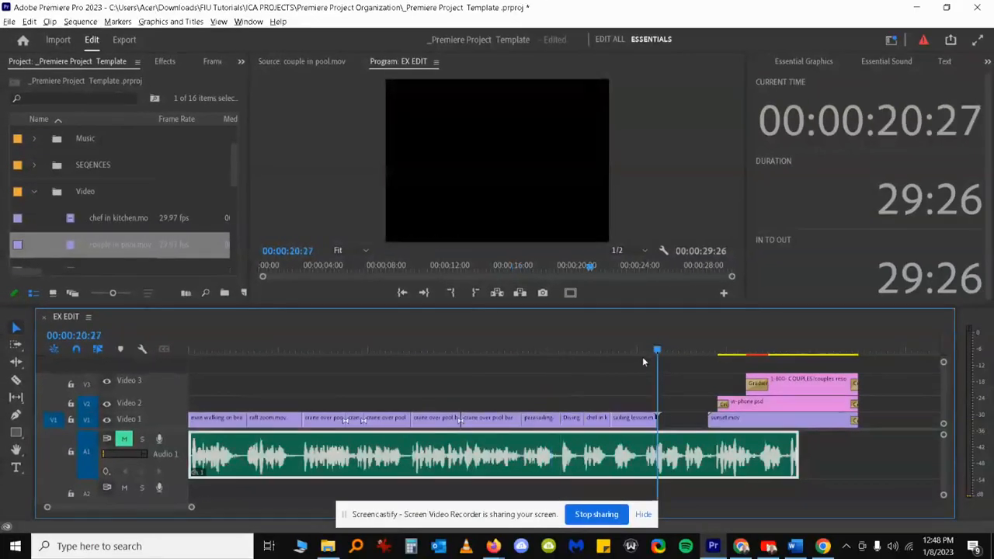
{"action": "left_click", "coordinate": [637, 354]}
{"action": "key", "text": "End"}
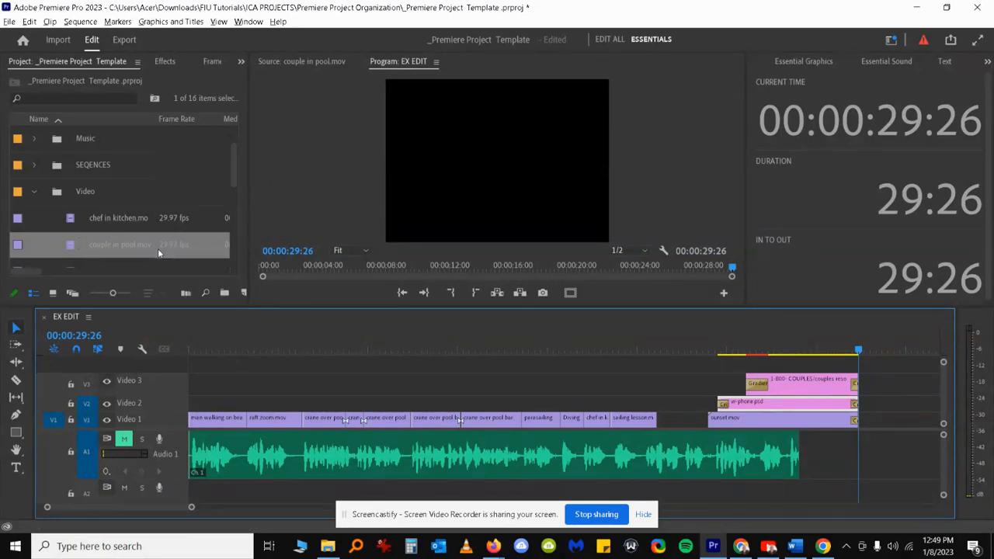
Place the sequence playhead at 00:00:03:16, move it to 00:00:06:14 and play the sequence from there.
{"action": "left_click", "coordinate": [269, 338]}
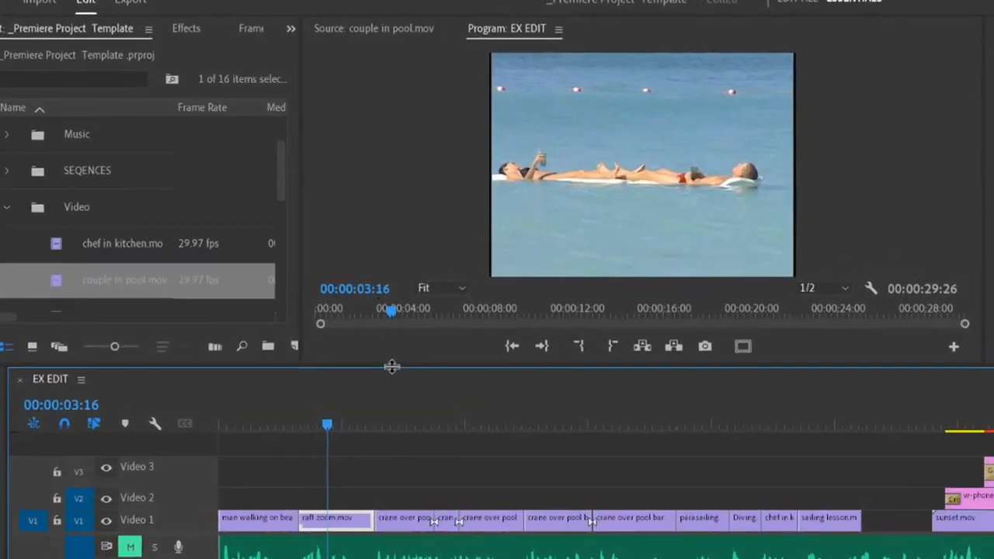
{"action": "left_click", "coordinate": [357, 286]}
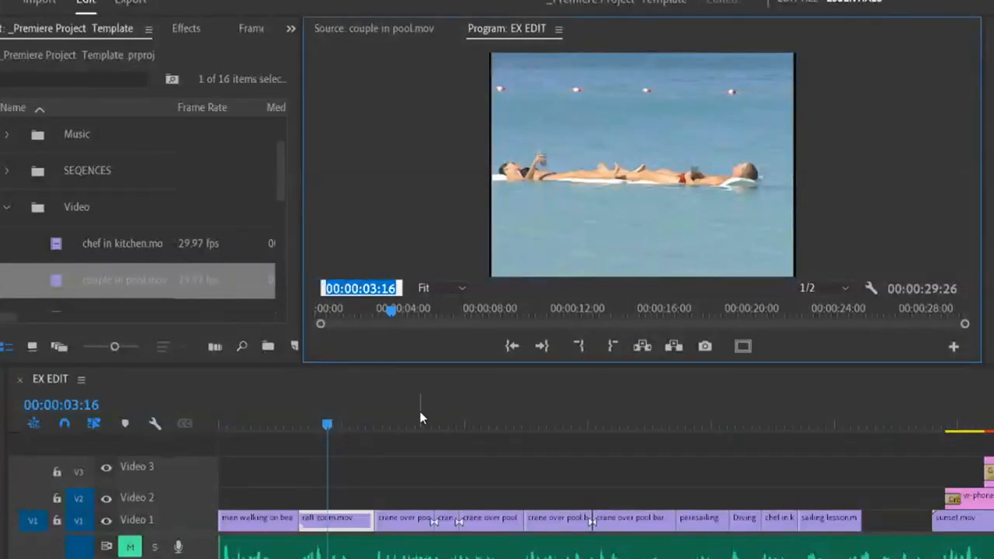
{"action": "left_click", "coordinate": [419, 413]}
{"action": "left_click", "coordinate": [351, 294]}
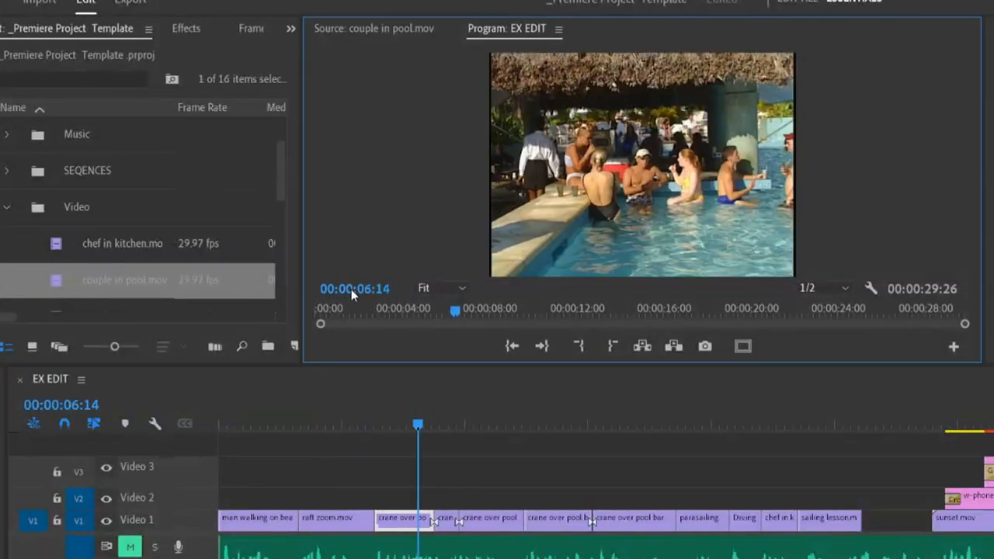
{"action": "key", "text": "space"}
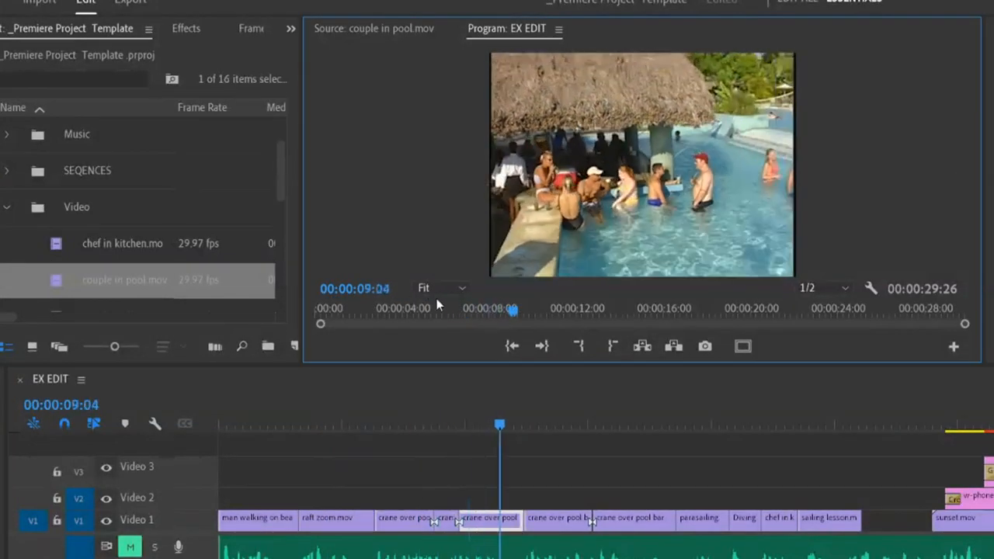
Scrub the sequence playhead to 00:00:19:24 and move it back to 00:00:02:18.
{"action": "left_click_drag", "start_coordinate": [575, 310], "coordinate": [485, 311]}
{"action": "left_click_drag", "start_coordinate": [60, 407], "coordinate": [140, 413]}
{"action": "left_click_drag", "start_coordinate": [499, 425], "coordinate": [829, 425]}
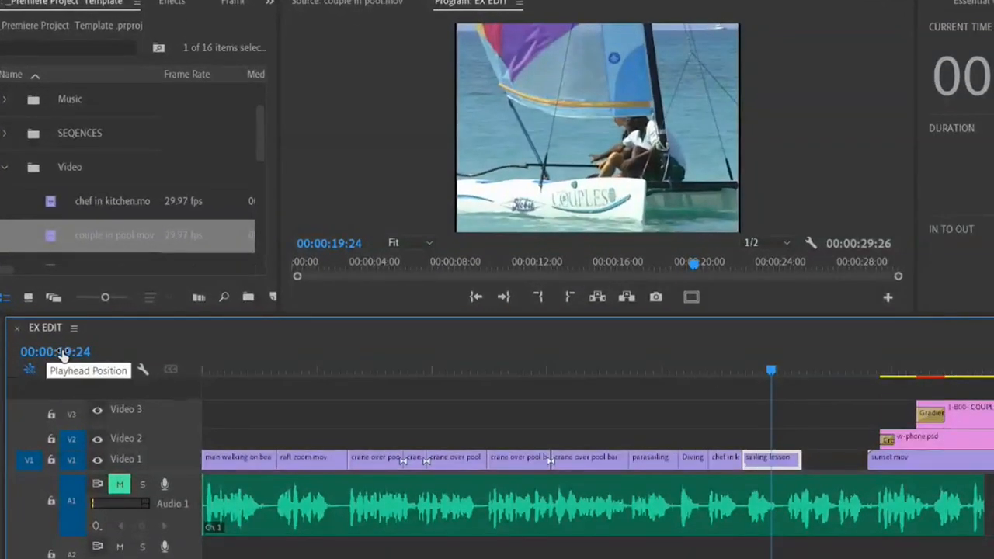
{"action": "left_click", "coordinate": [62, 354]}
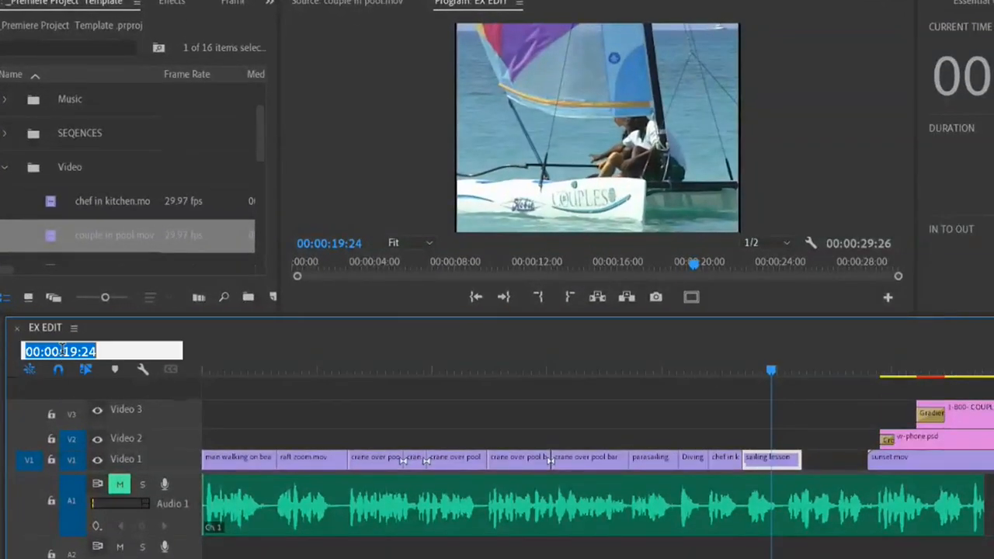
{"action": "right_click", "coordinate": [62, 351]}
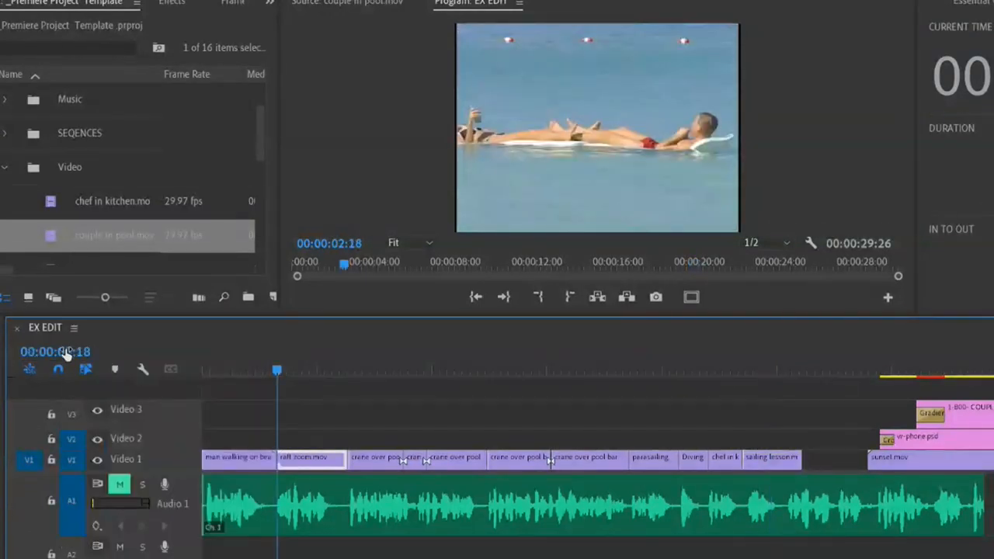
Change the sequence's time display to Feet + Frames 35 mm and switch it to Frames.
{"action": "right_click", "coordinate": [67, 354]}
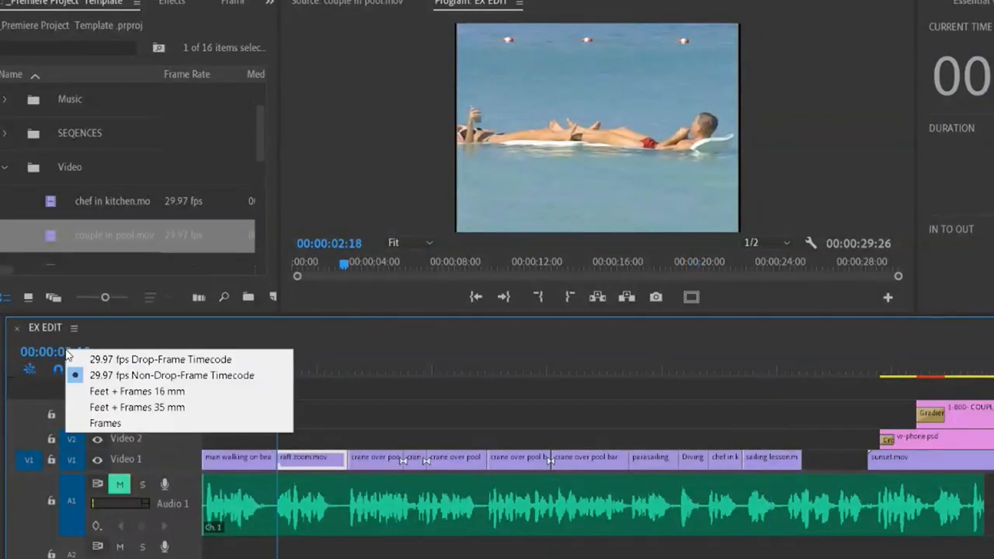
{"action": "left_click", "coordinate": [117, 410]}
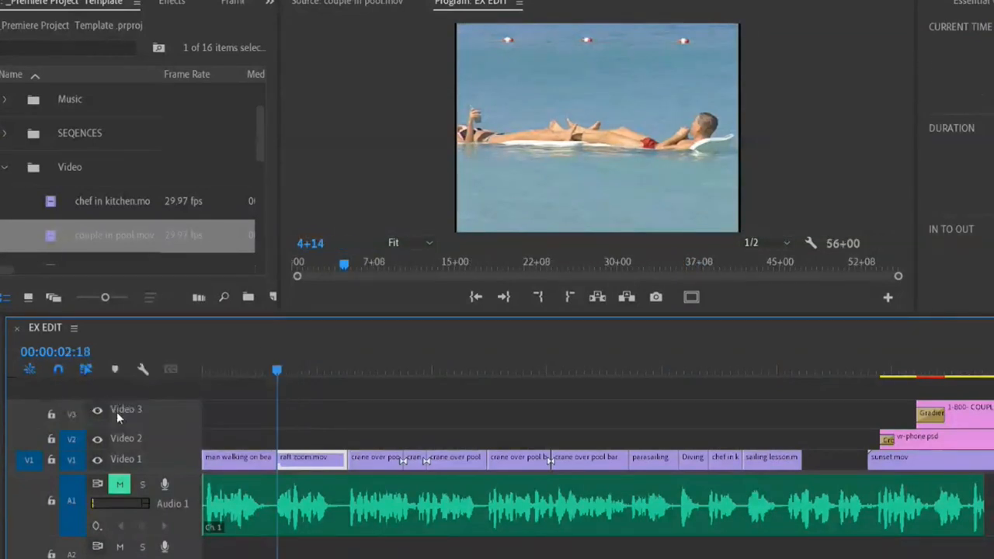
{"action": "right_click", "coordinate": [41, 355]}
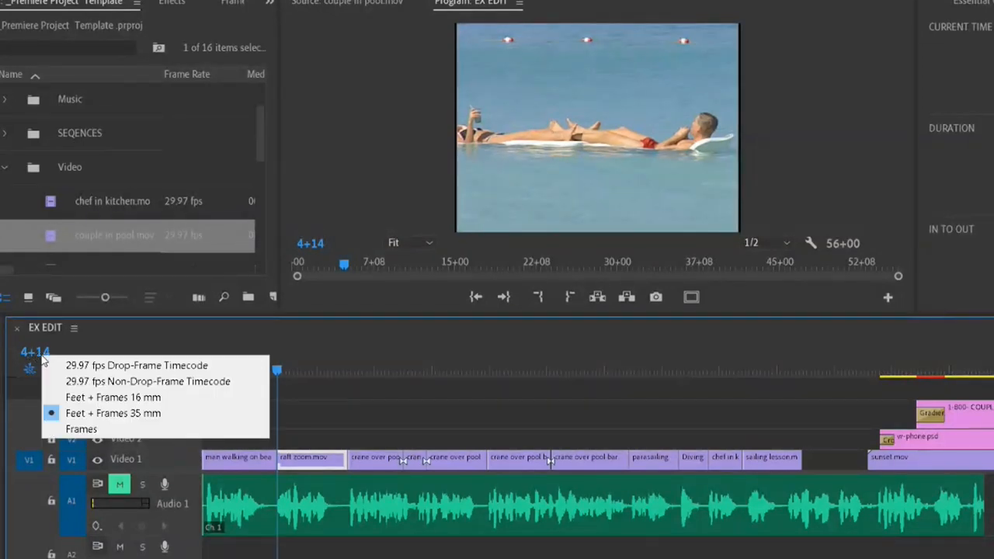
{"action": "left_click", "coordinate": [77, 429]}
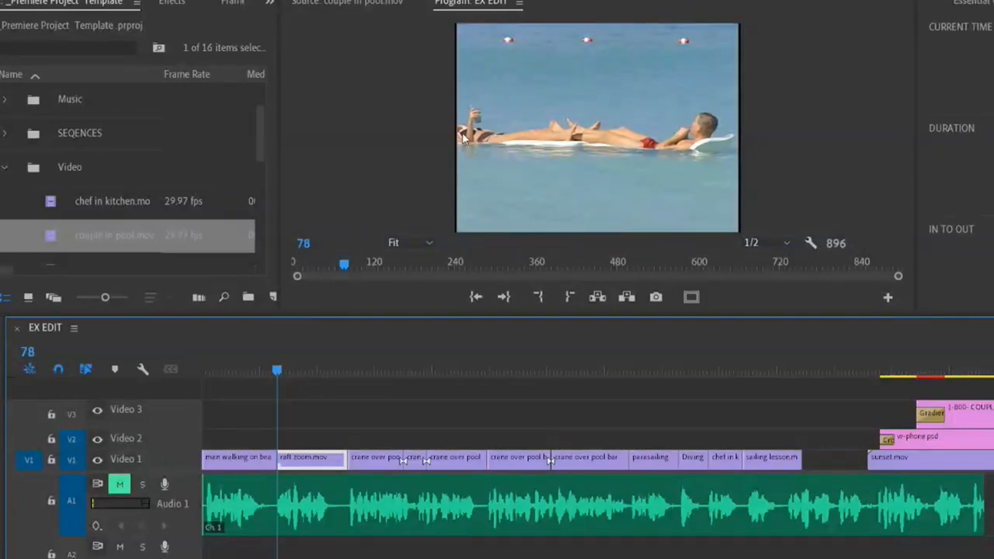
In the Source monitor, set the playhead position display to Feet + Frames 35mm and the duration display to Feet + Frames 16mm.
{"action": "left_click", "coordinate": [343, 5]}
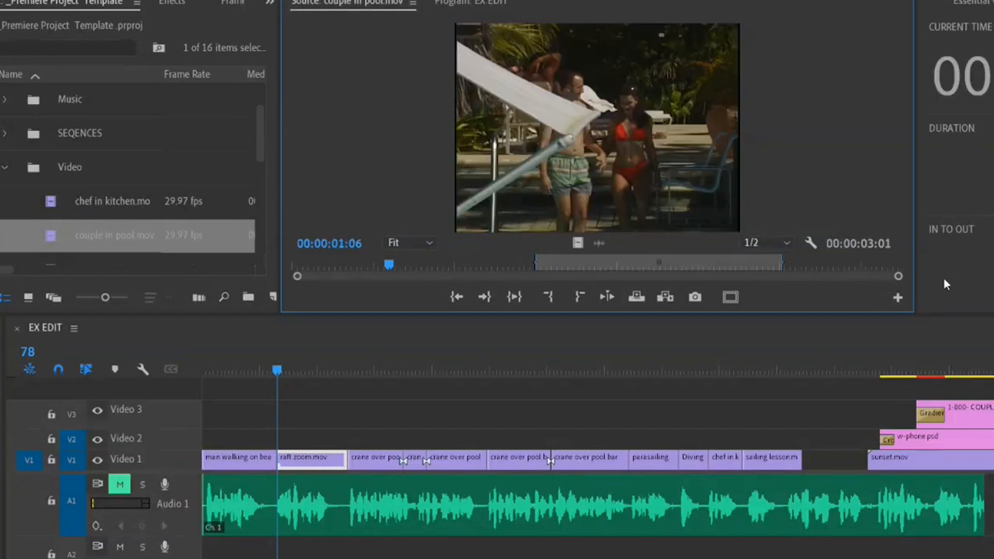
{"action": "right_click", "coordinate": [345, 246]}
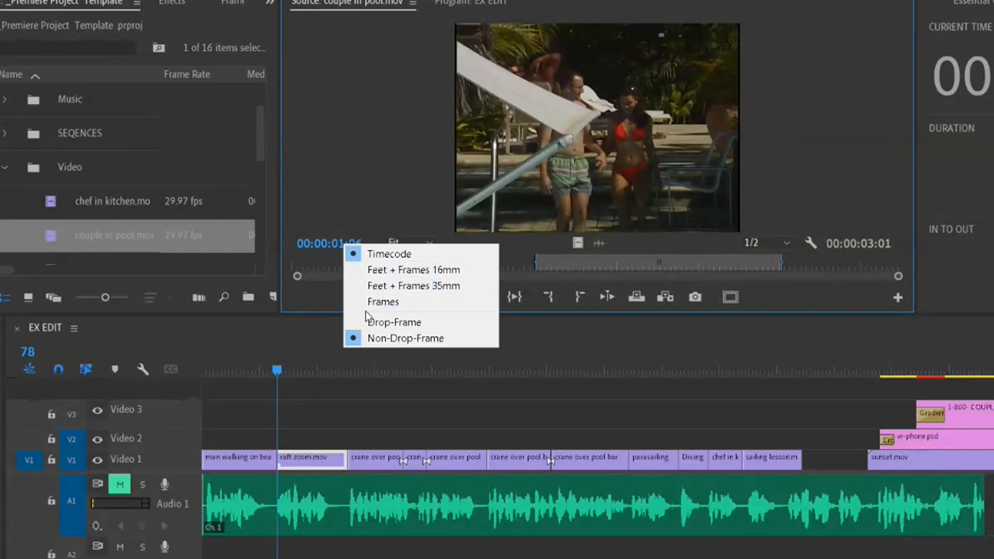
{"action": "left_click", "coordinate": [370, 286]}
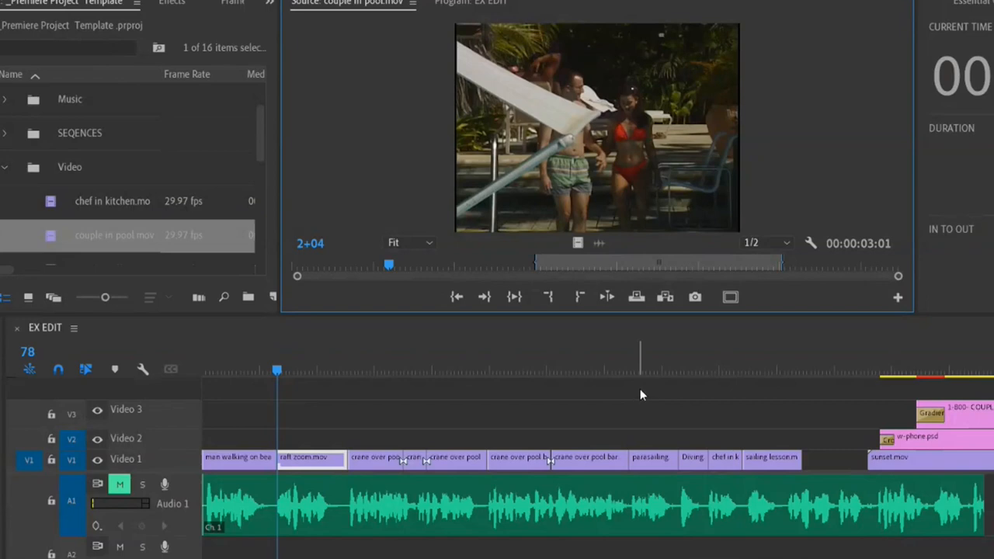
{"action": "right_click", "coordinate": [872, 245]}
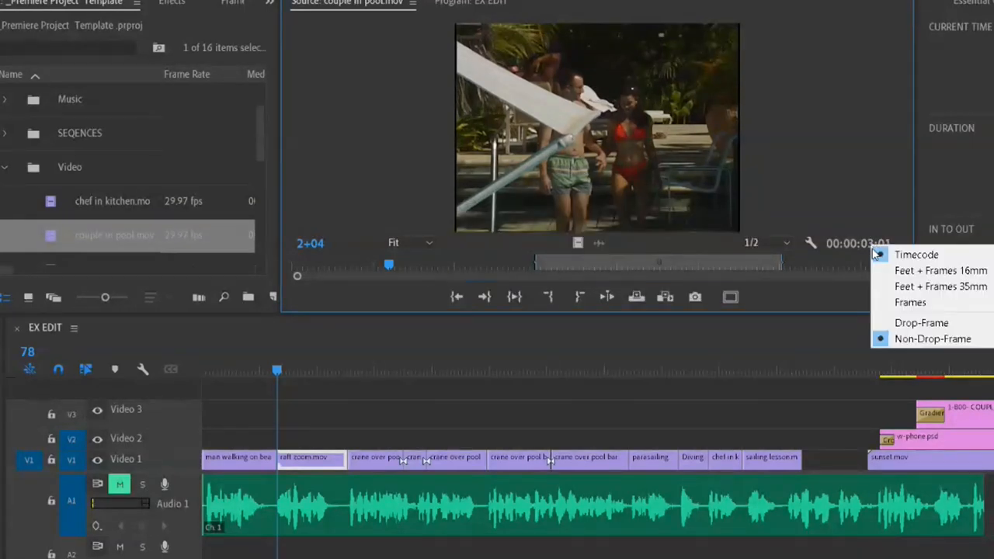
{"action": "left_click", "coordinate": [901, 271]}
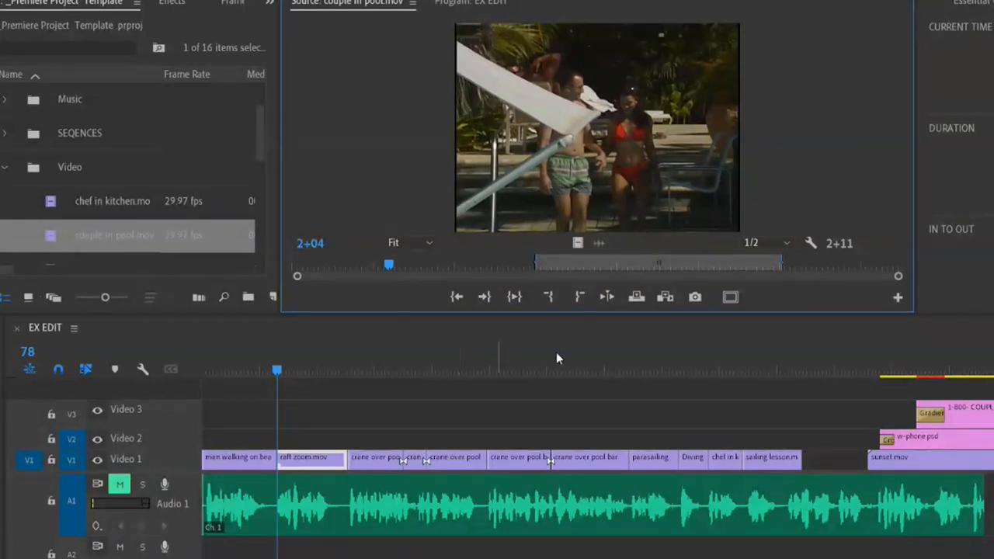
Restore the source clip's duration and position displays to Timecode and the sequence's display to 29.97 fps Non-Drop-Frame Timecode.
{"action": "right_click", "coordinate": [849, 244]}
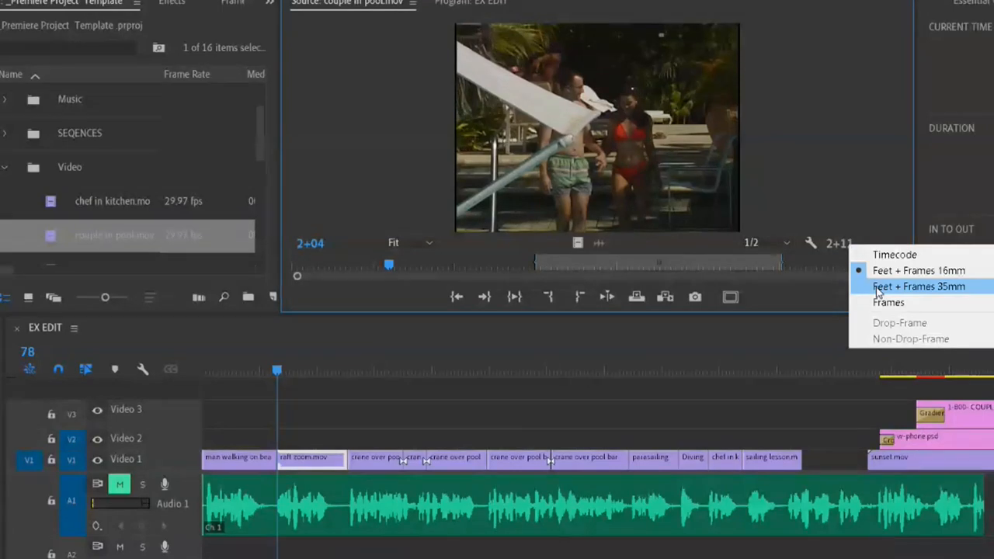
{"action": "left_click", "coordinate": [888, 257]}
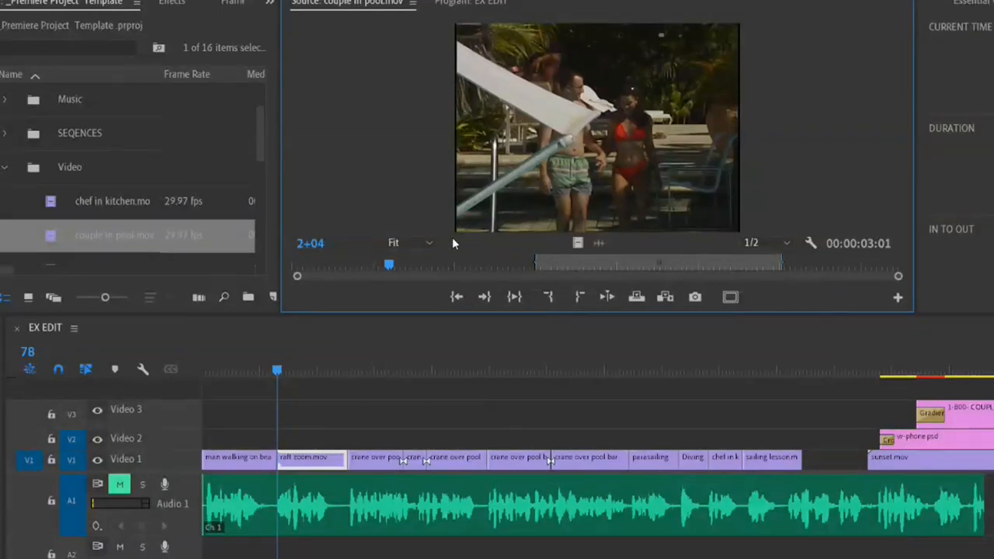
{"action": "right_click", "coordinate": [312, 245]}
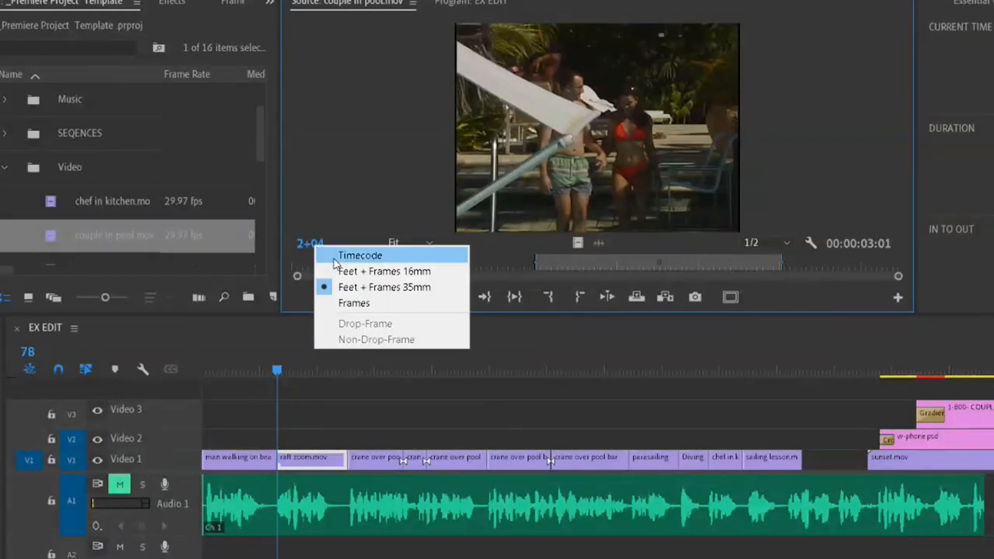
{"action": "left_click", "coordinate": [336, 256]}
{"action": "right_click", "coordinate": [31, 354]}
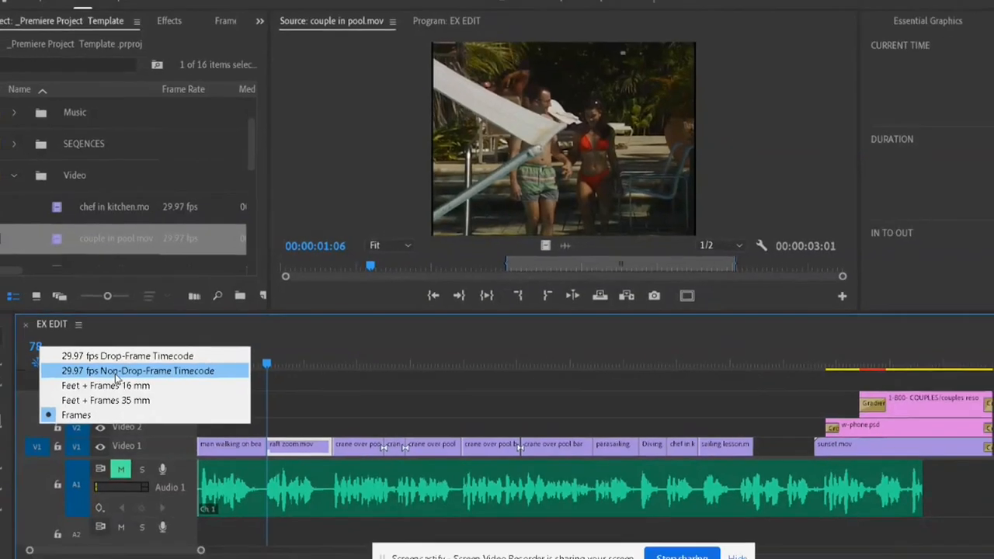
{"action": "left_click", "coordinate": [113, 381]}
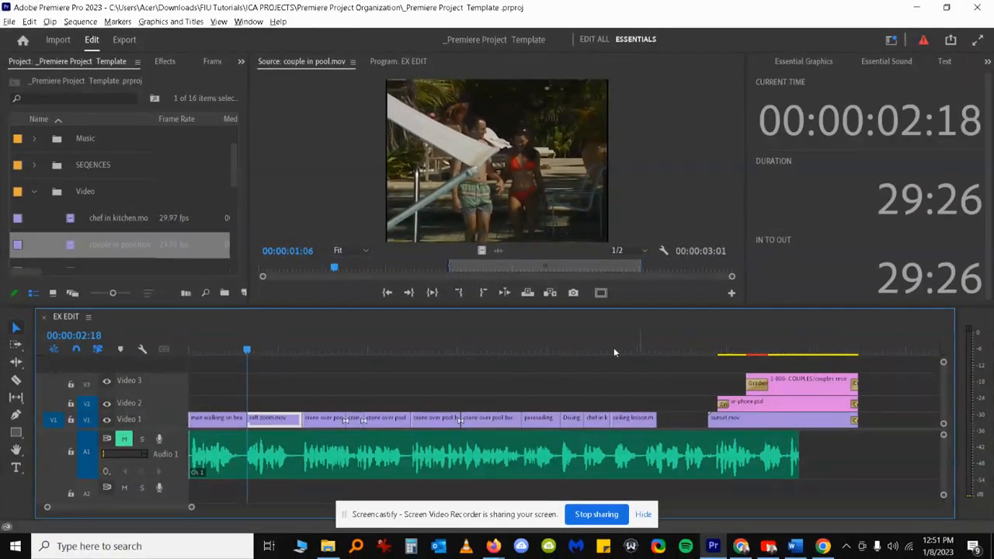